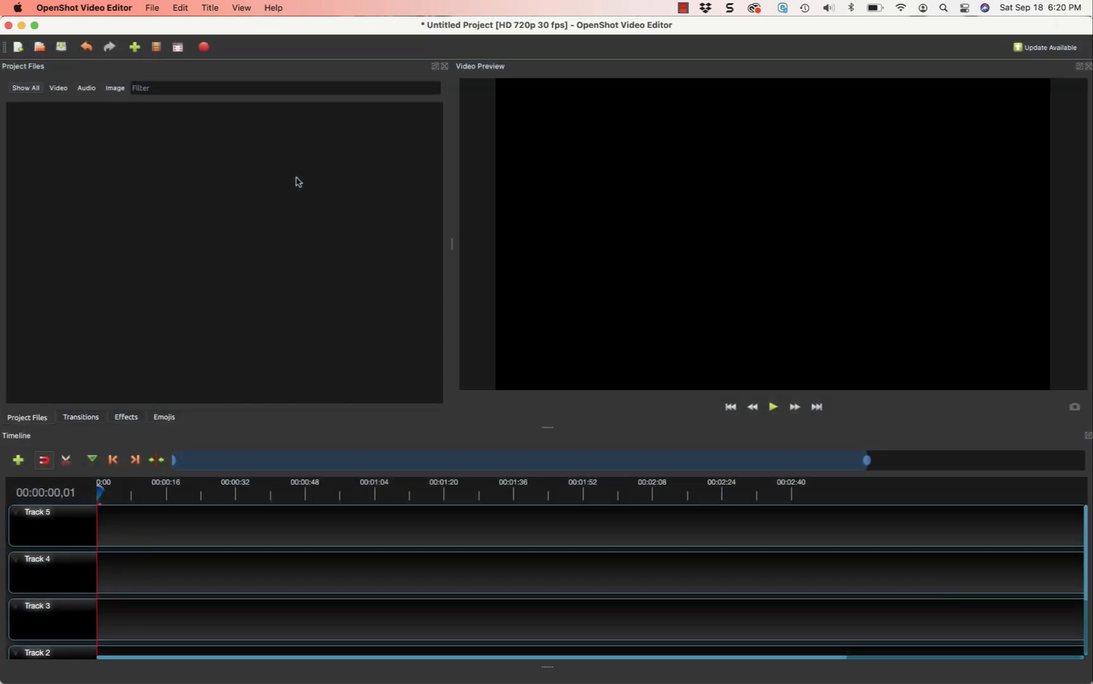
- Import audio.mp3, clouds.jpg, minecraft.jpg, moon.jpg and video.mp4 from Finder into Project Files
key("super+Tab")
key("super+Tab")
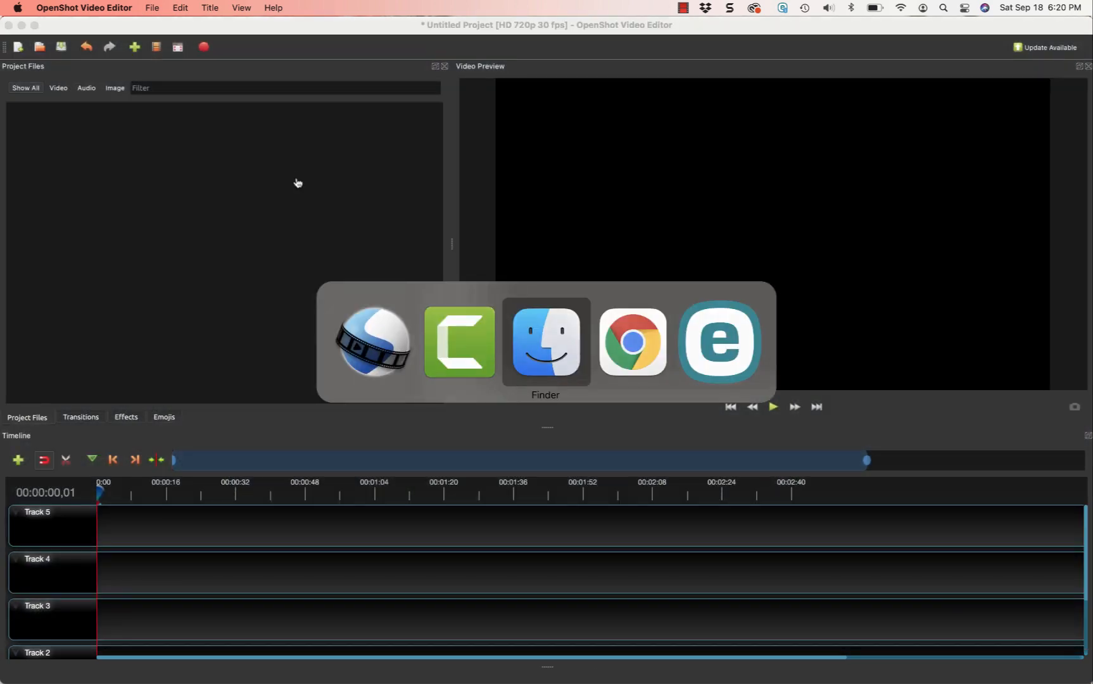
left_click_drag(699, 356, 317, 217)
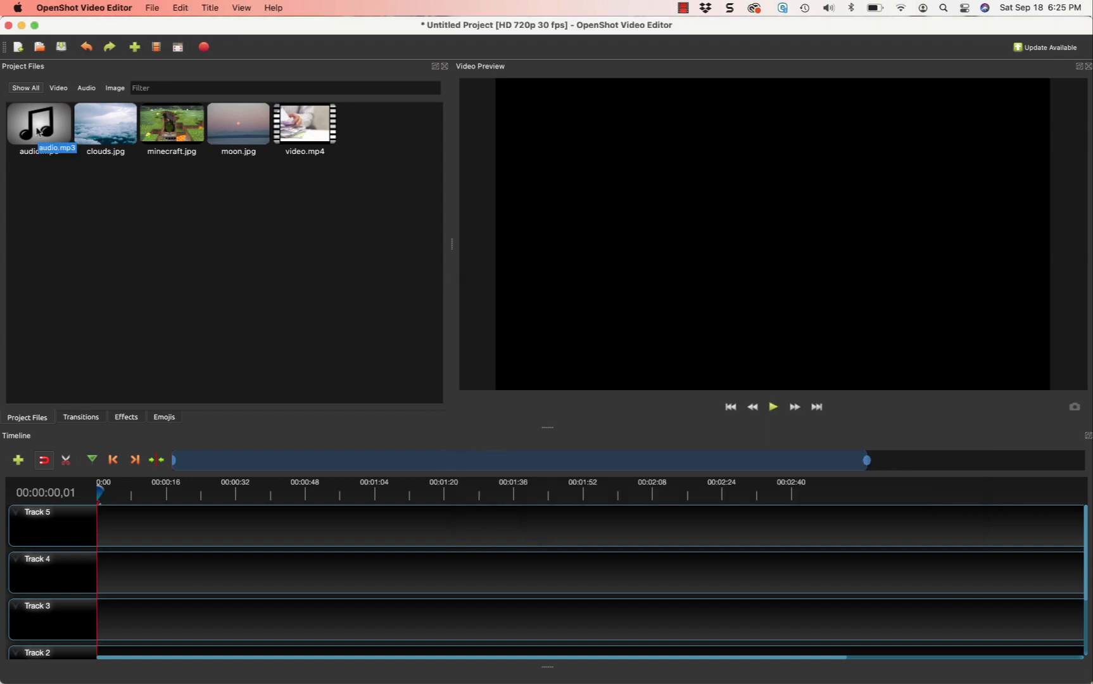
- Put audio.mp3 on Track 2, then clouds, video, minecraft and moon in order on Track 3
left_click_drag(38, 131, 81, 643)
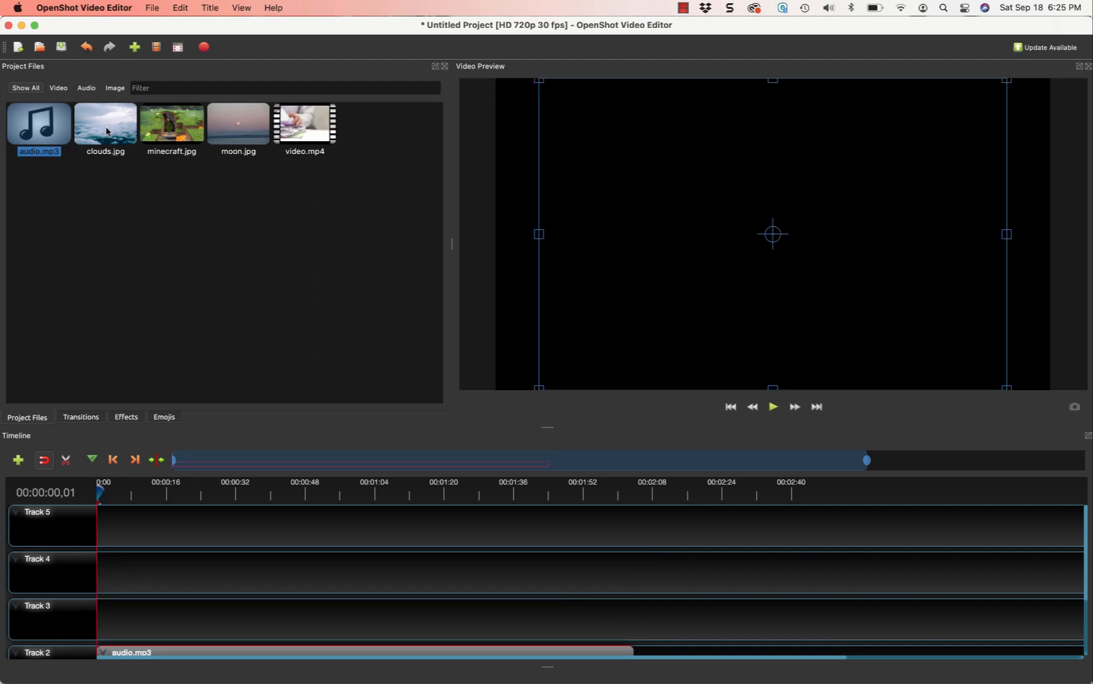
left_click_drag(108, 132, 89, 608)
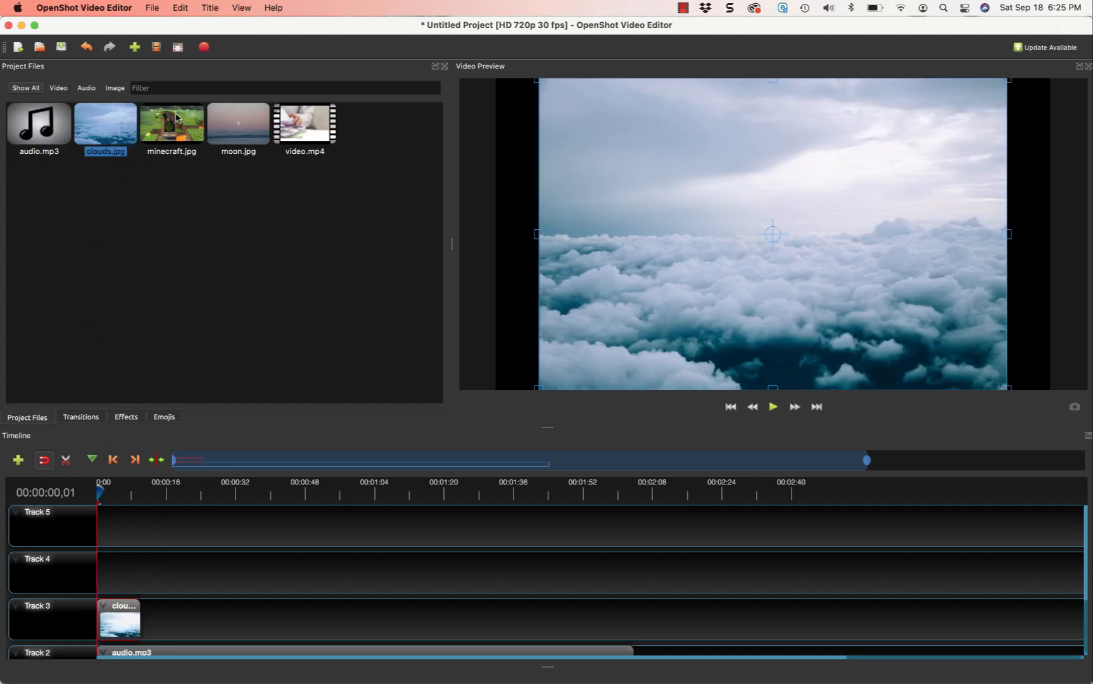
left_click_drag(317, 125, 141, 605)
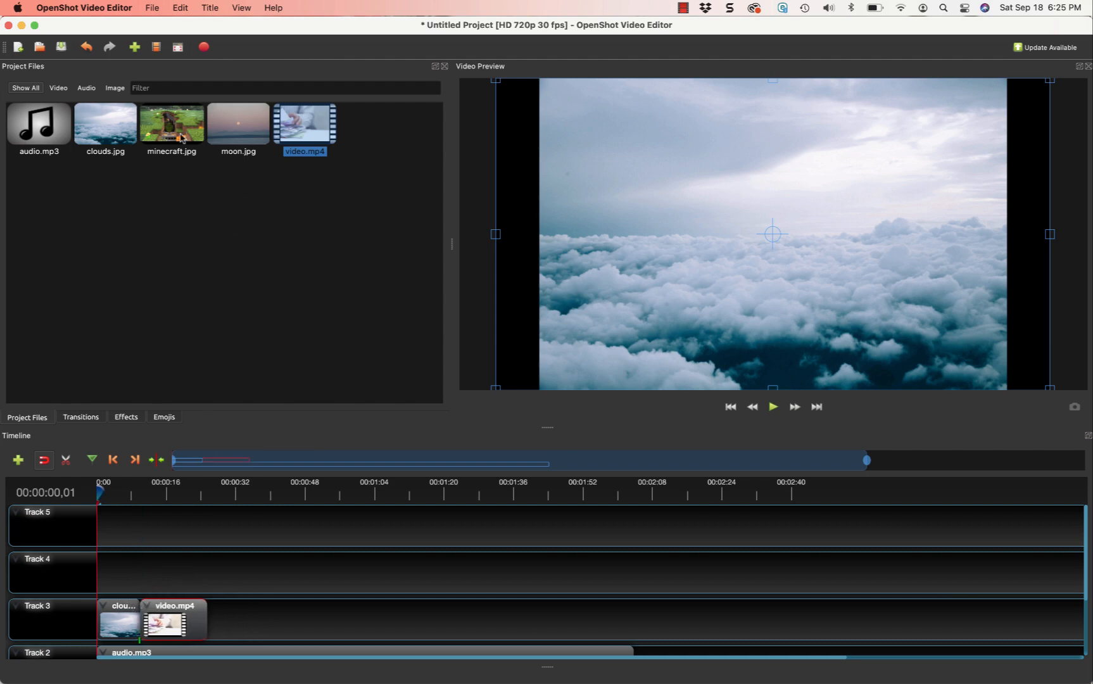
left_click_drag(182, 136, 207, 622)
left_click_drag(244, 127, 247, 608)
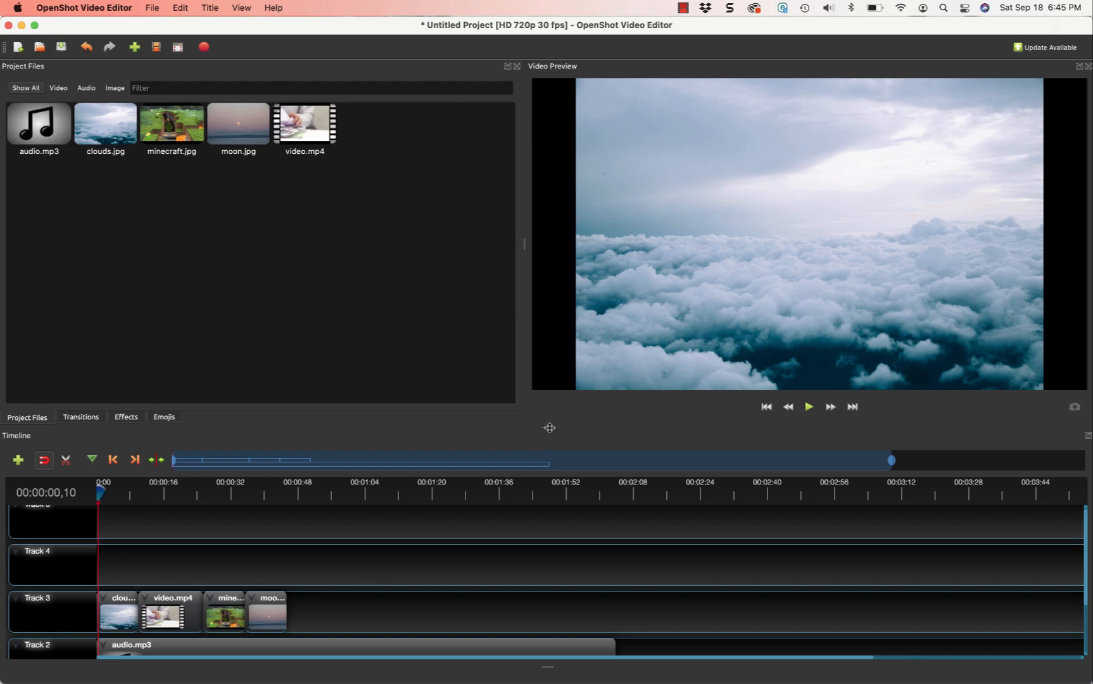
- Enlarge the timeline, widen the project files panel, and reset to Simple View
left_click_drag(549, 427, 543, 461)
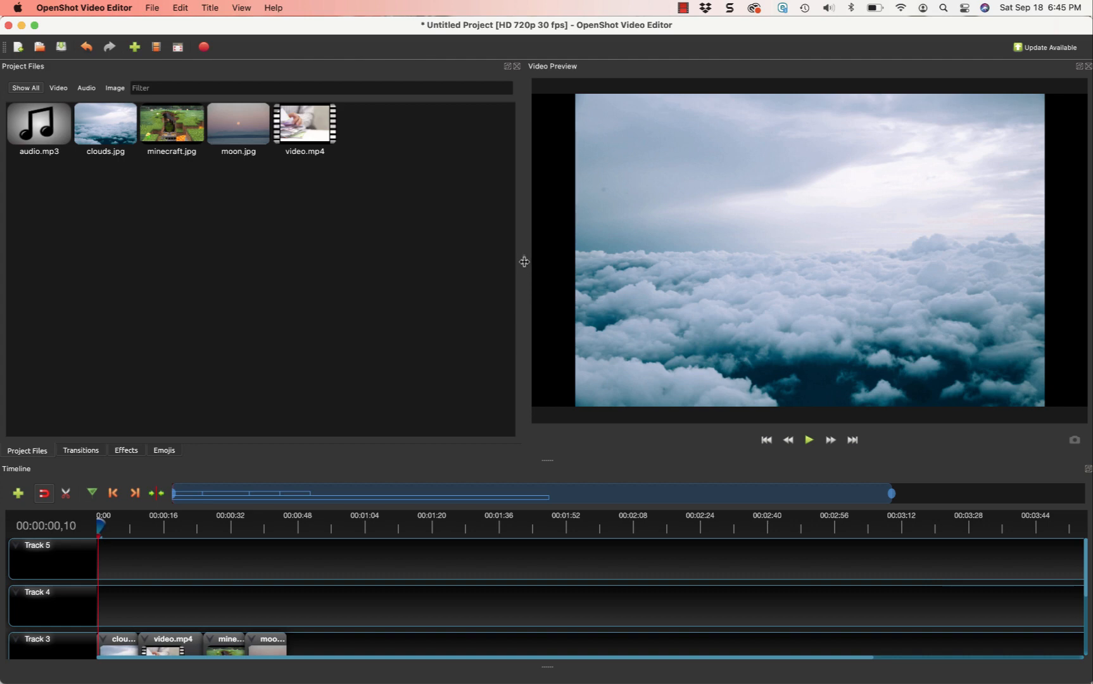
mouse_move(523, 261)
left_mouse_down()
mouse_move(675, 268)
mouse_move(493, 271)
mouse_move(535, 279)
left_mouse_up()
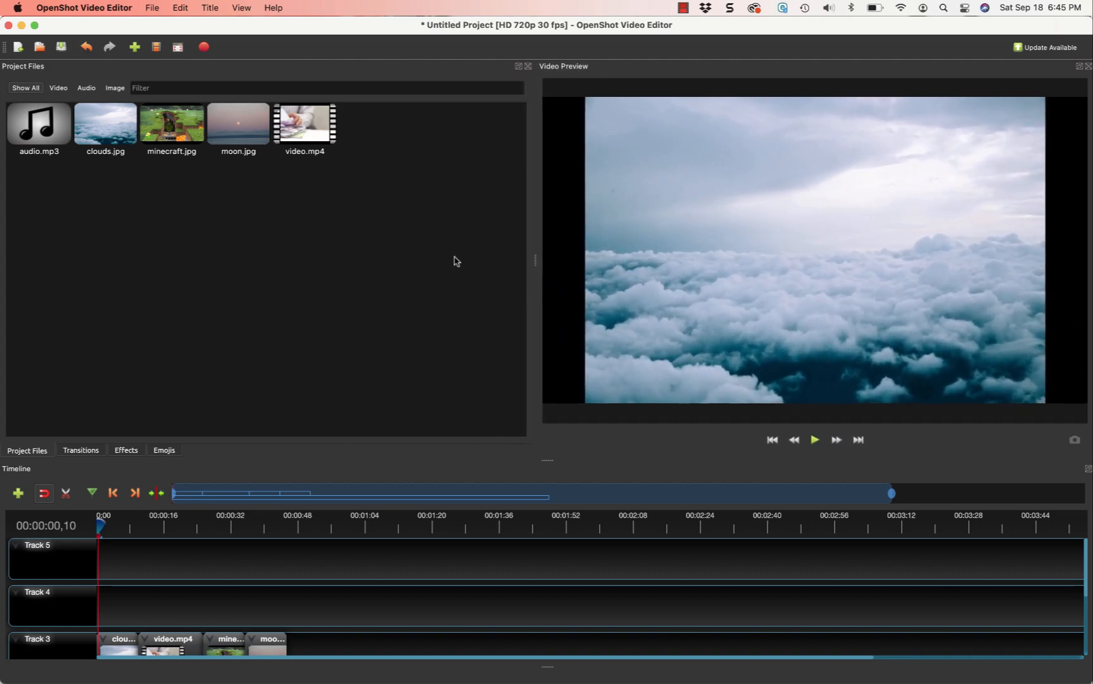
left_click(241, 9)
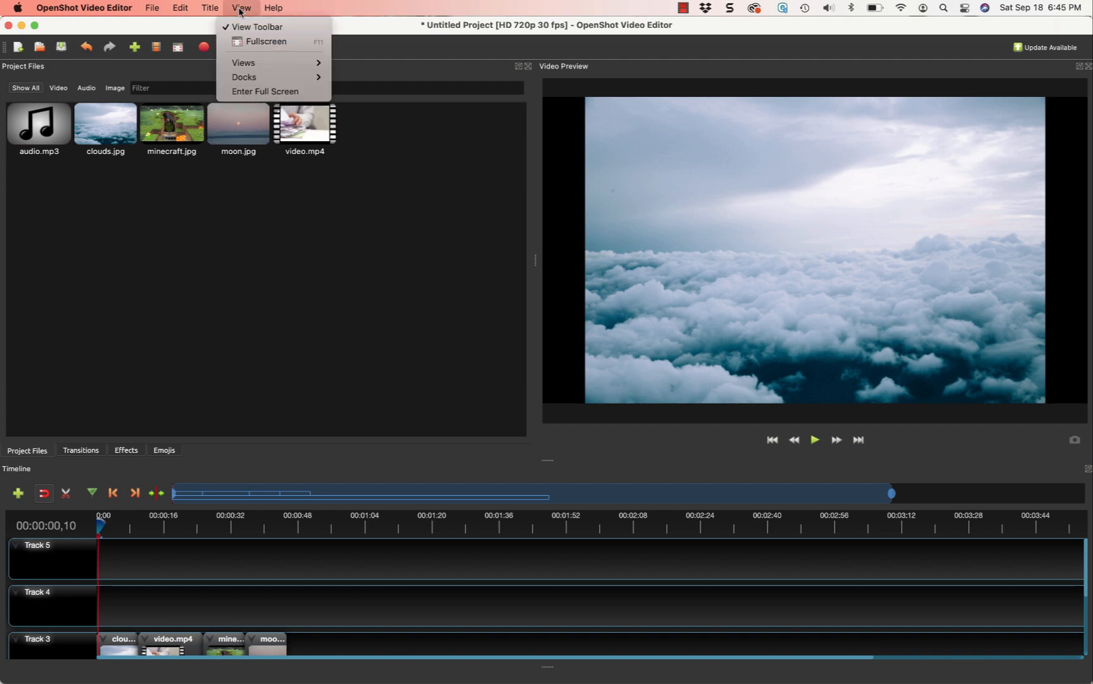
mouse_move(253, 68)
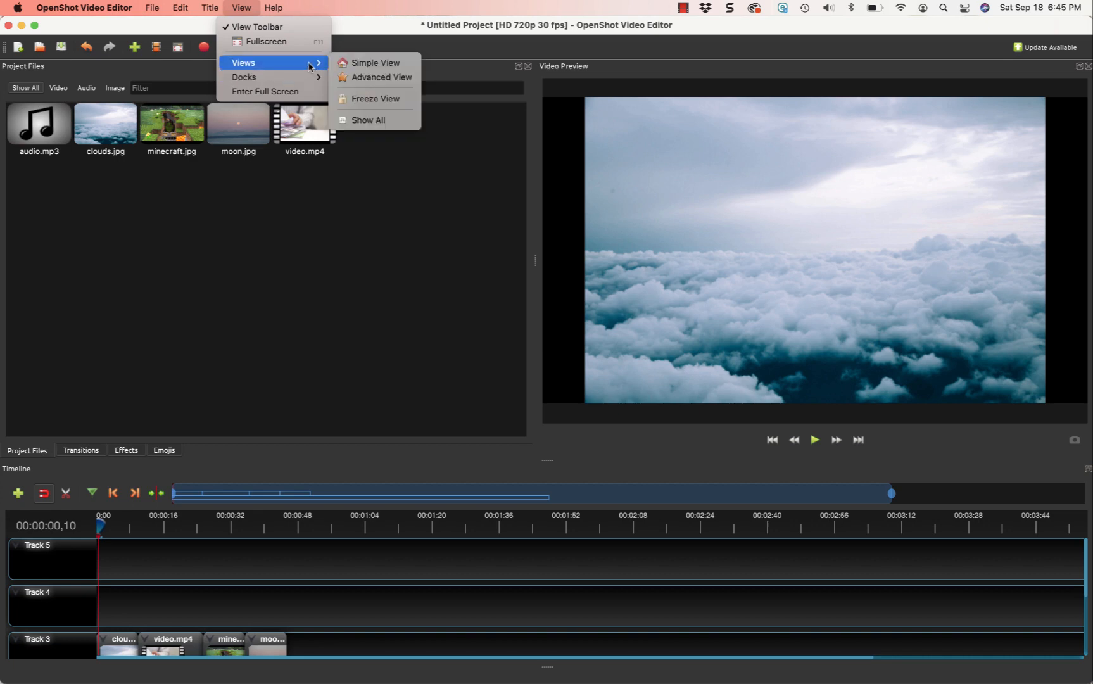
left_click(368, 64)
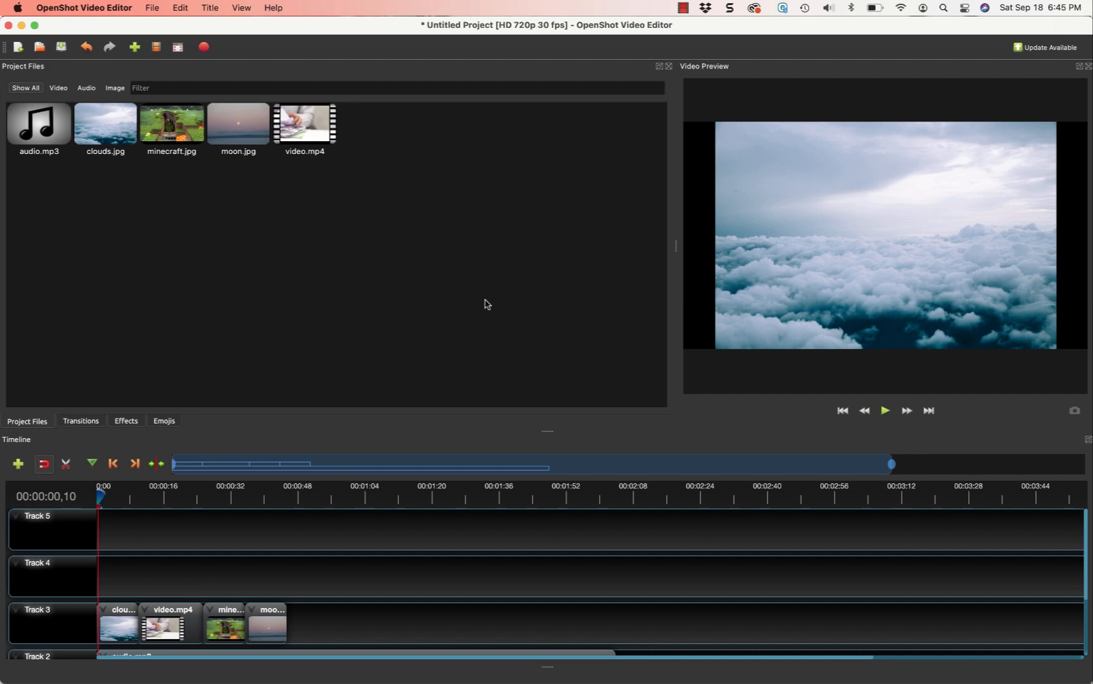
- Rearrange the project files and transitions docks, then restore the Simple View layout
left_click(670, 66)
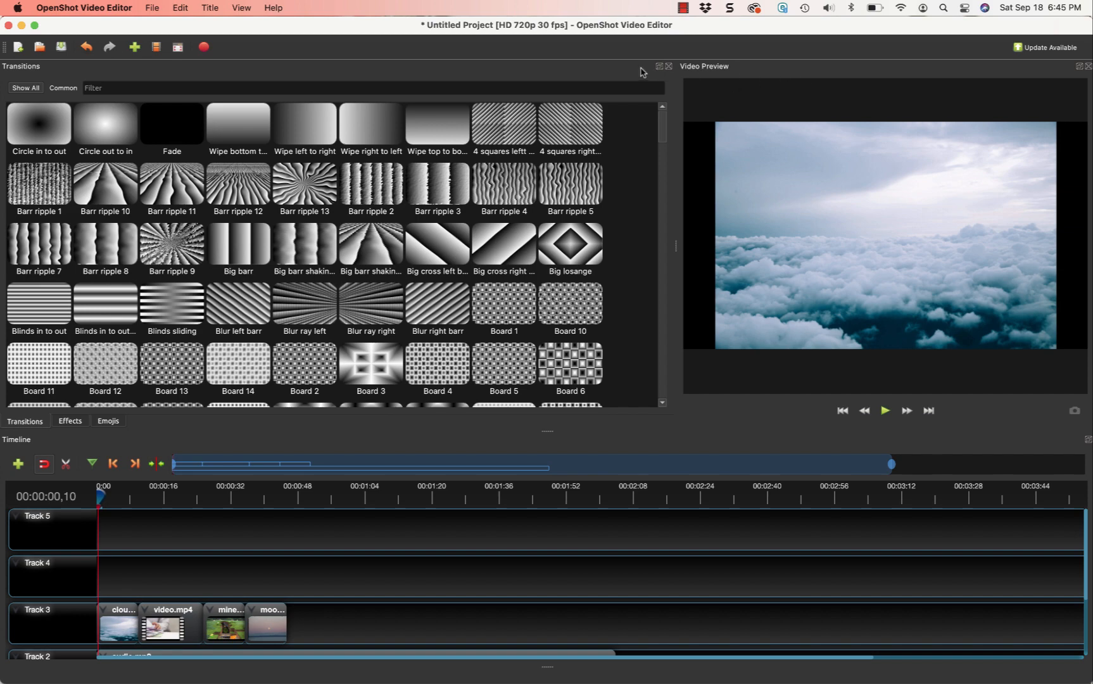
left_click(659, 67)
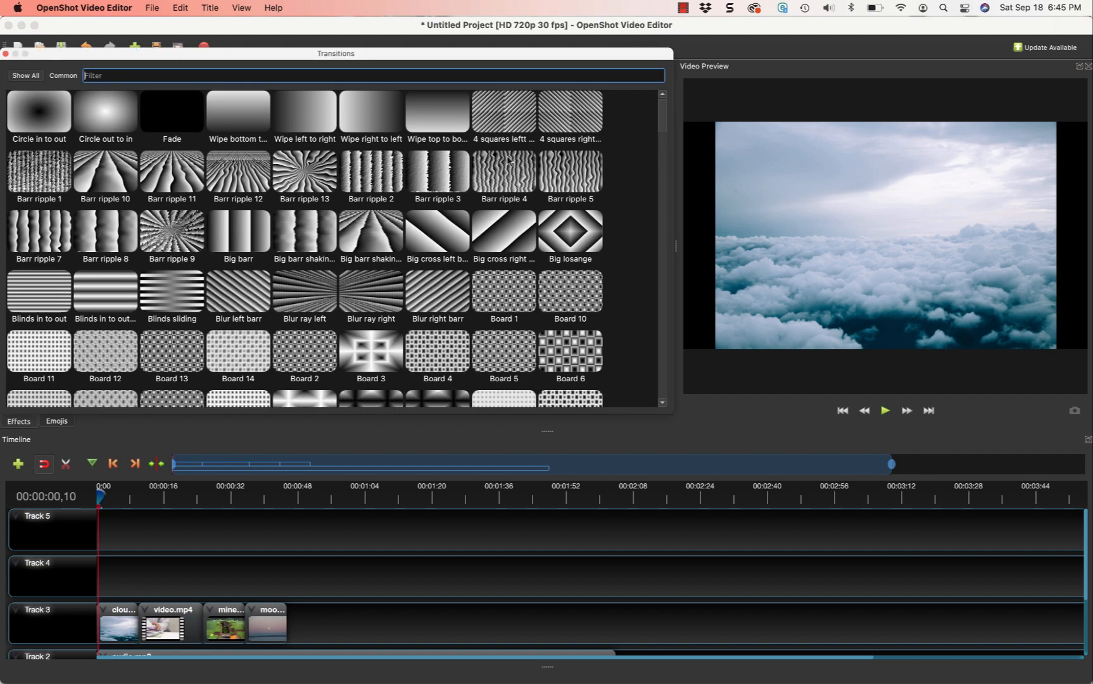
left_click_drag(447, 58, 569, 67)
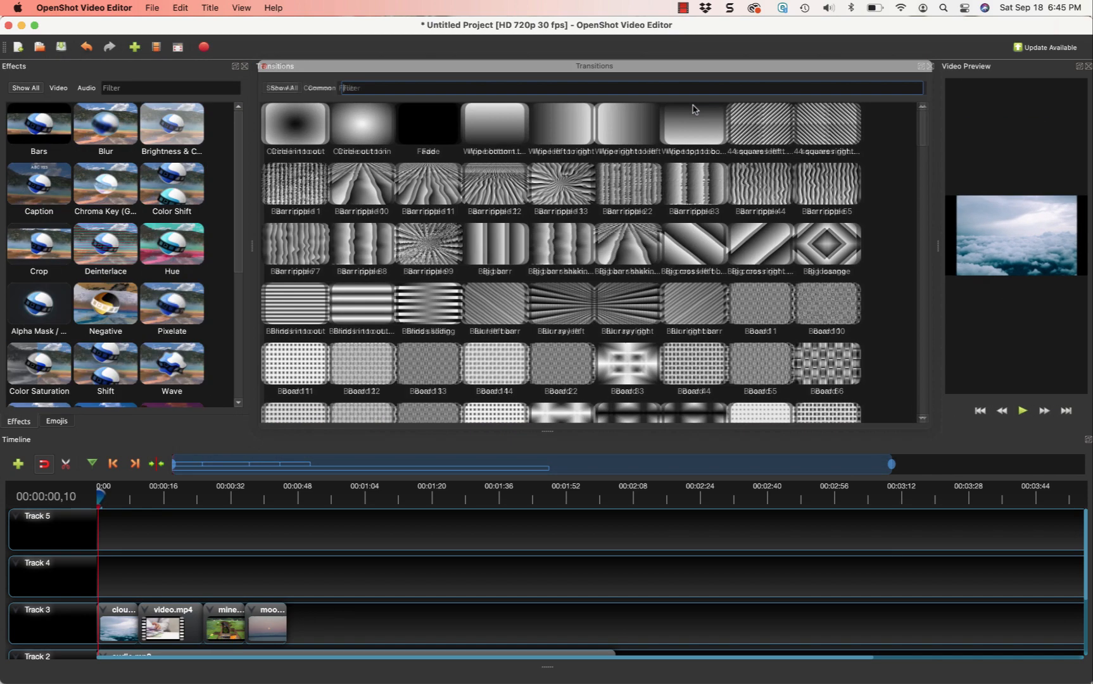
left_click(243, 7)
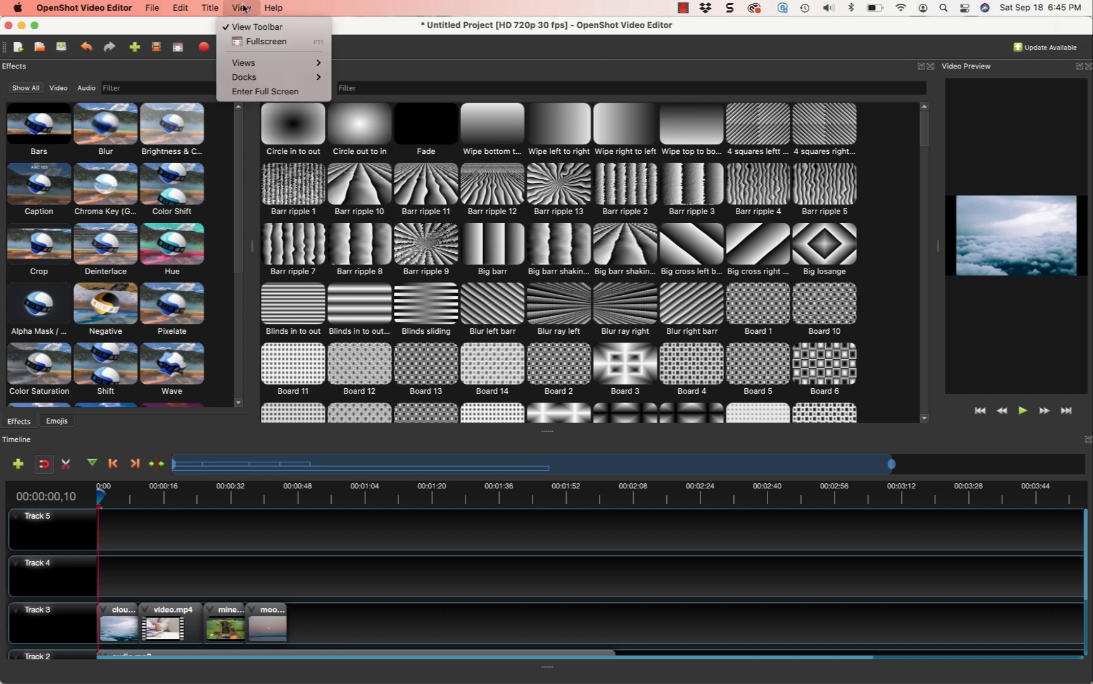
mouse_move(255, 63)
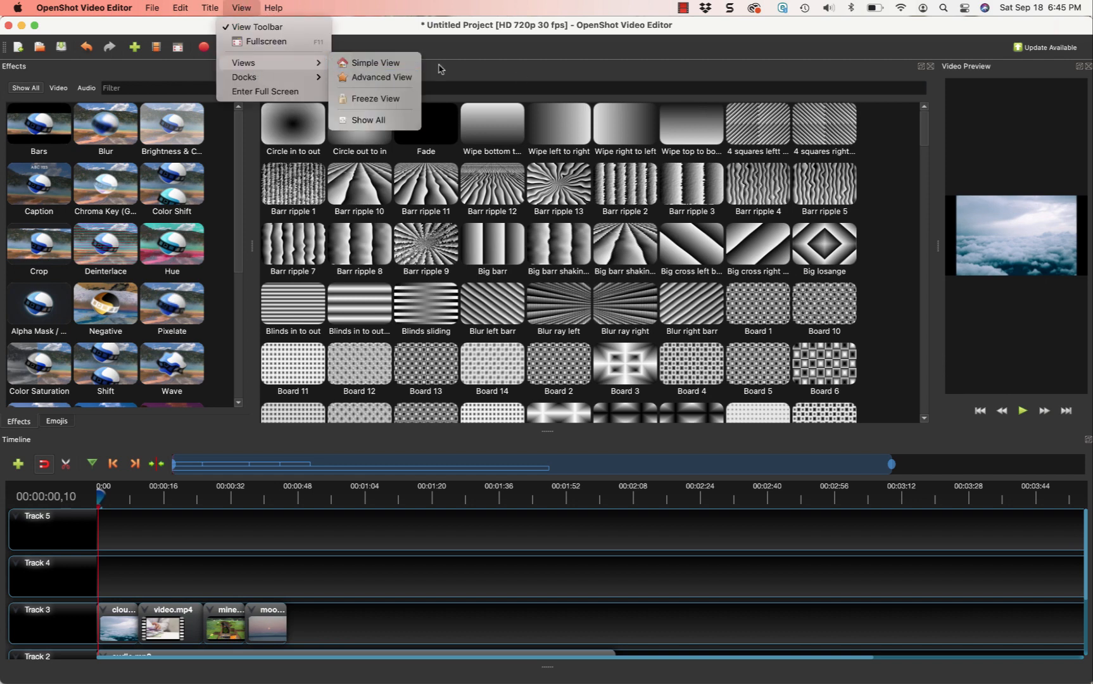
left_click(405, 64)
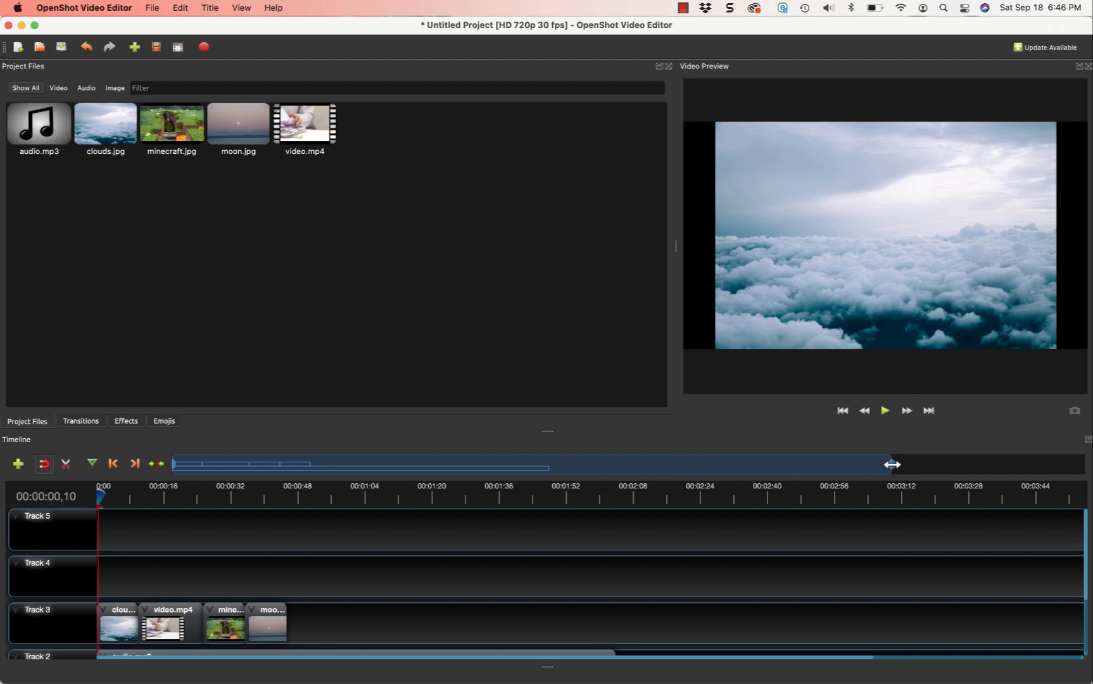
- Zoom the timeline in on the clips and bring the lower tracks into view
left_click_drag(891, 464, 350, 464)
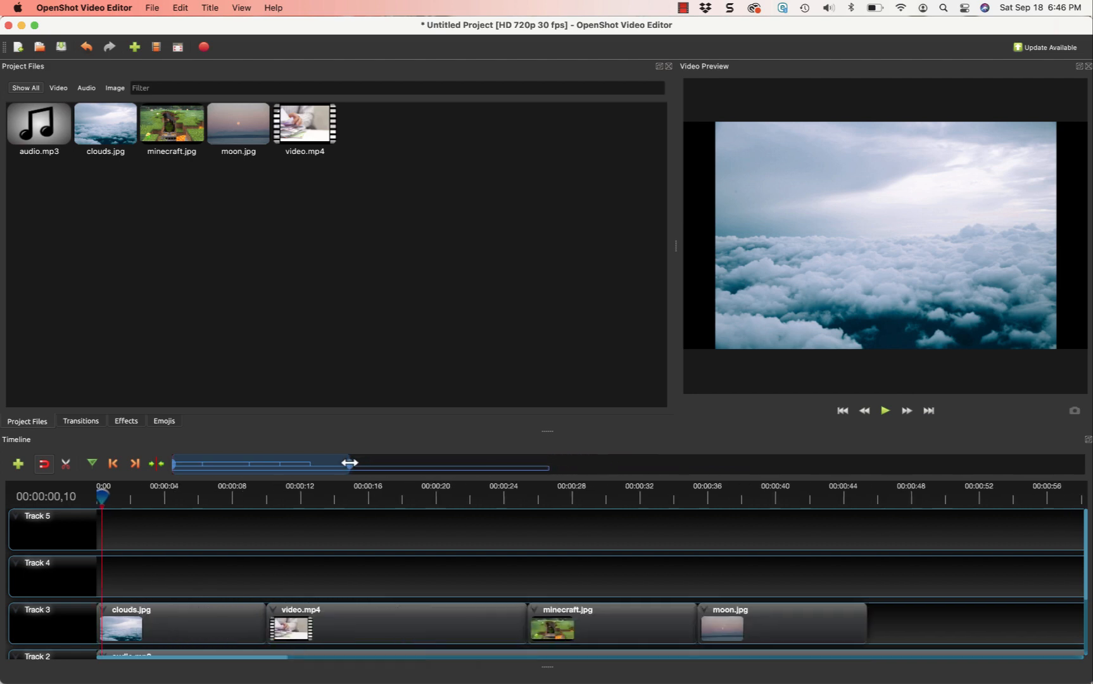
scroll(353, 563, "down", 2)
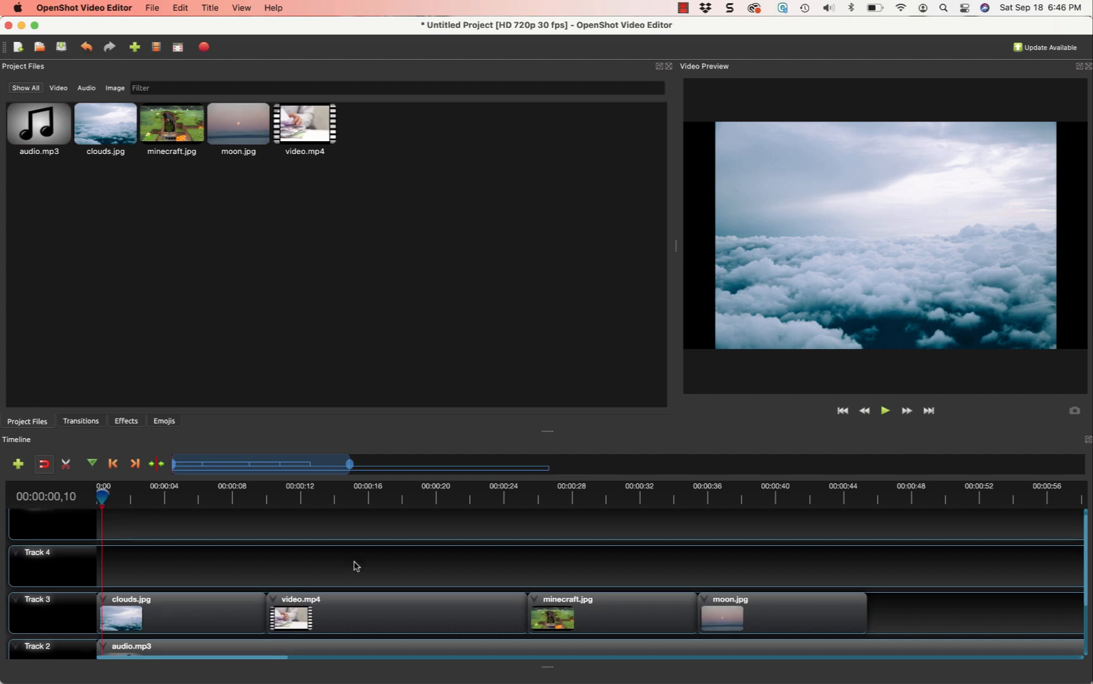
scroll(355, 566, "up", 2)
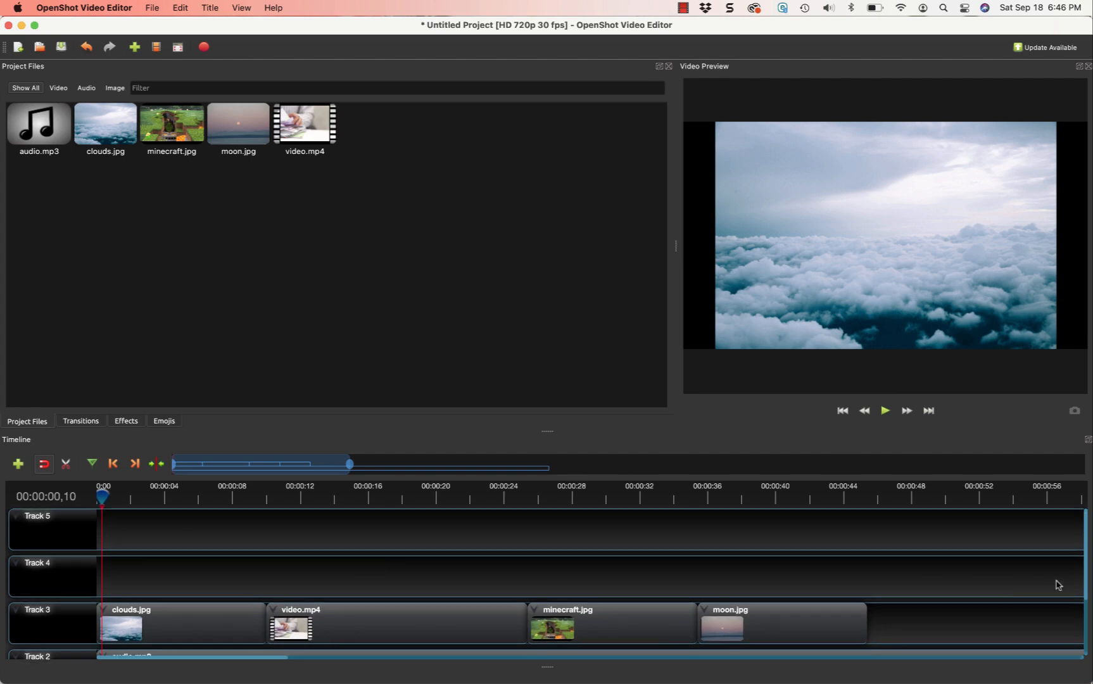
left_click_drag(1086, 553, 1089, 636)
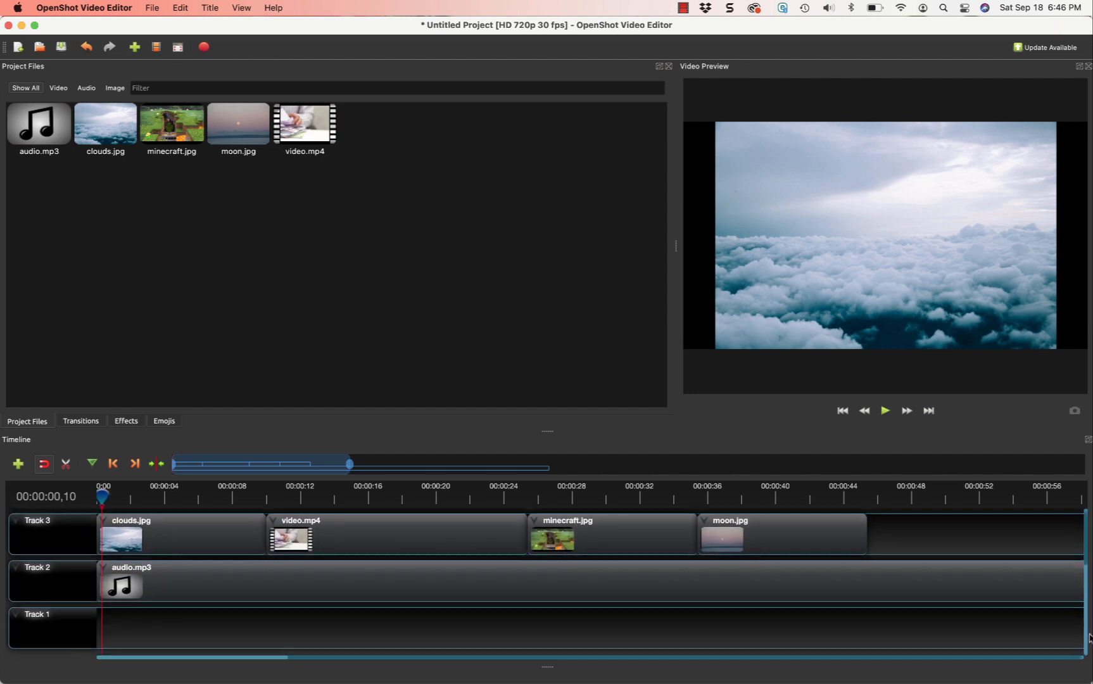
- Remove the empty Track 1 so pictures sit on Track 2 and audio on Track 1
right_click(69, 623)
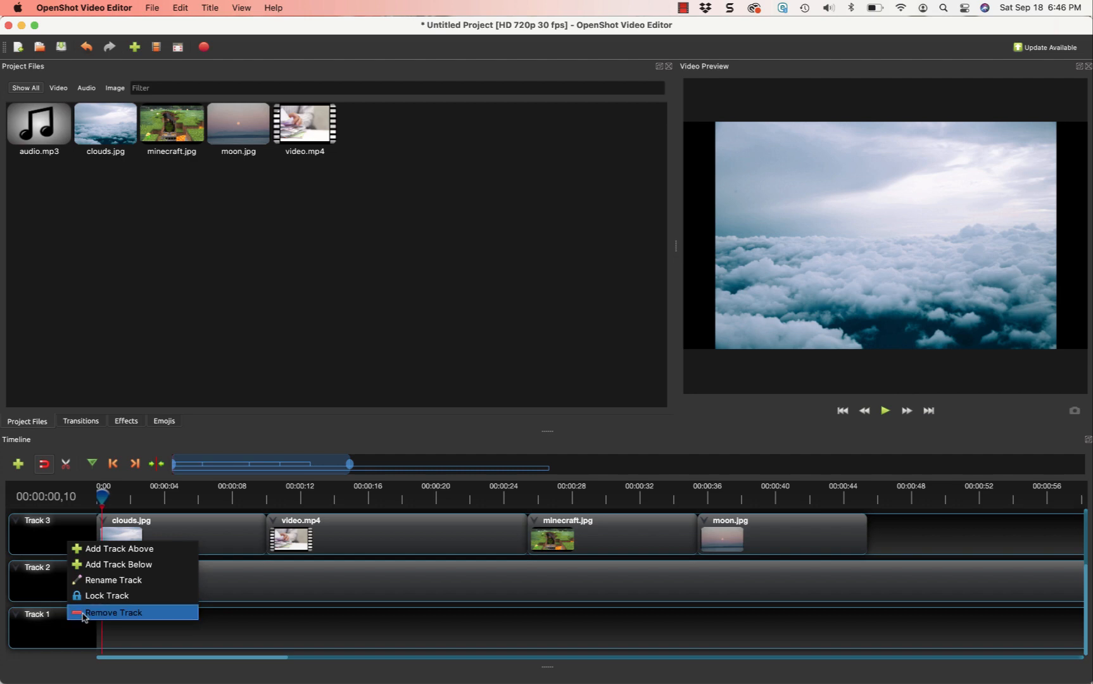
left_click(86, 613)
scroll(223, 595, "up", 2)
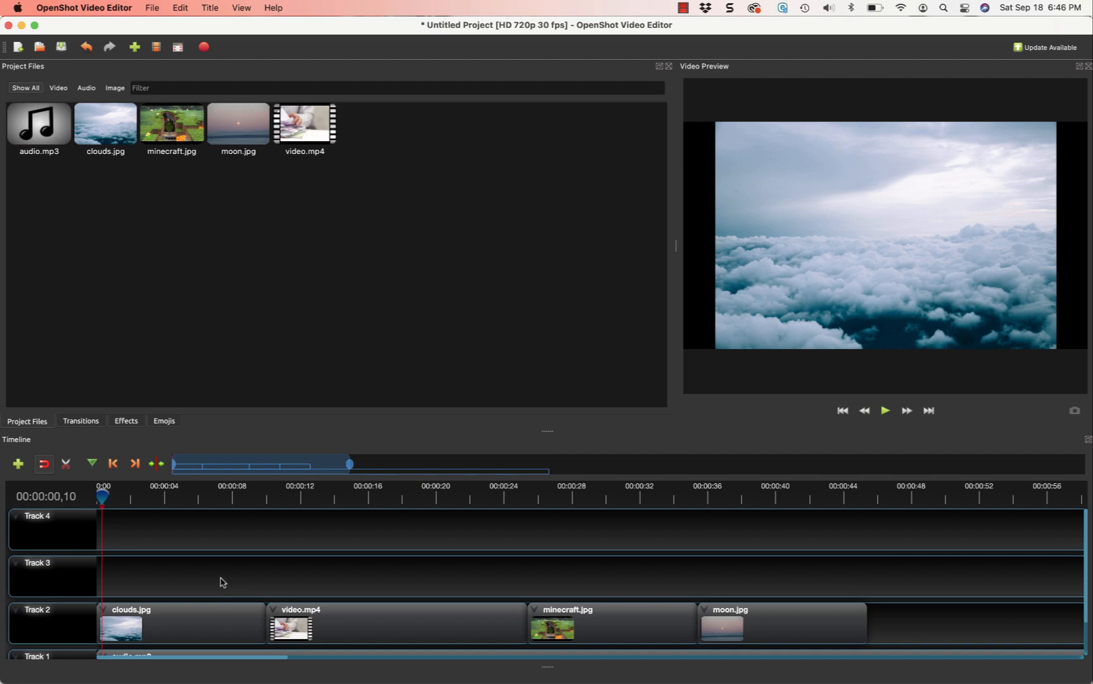
scroll(220, 579, "down", 2)
scroll(220, 578, "up", 2)
- Save the project to the Desktop as 'Title Project - ' followed by the author's name (.osp)
left_click(153, 9)
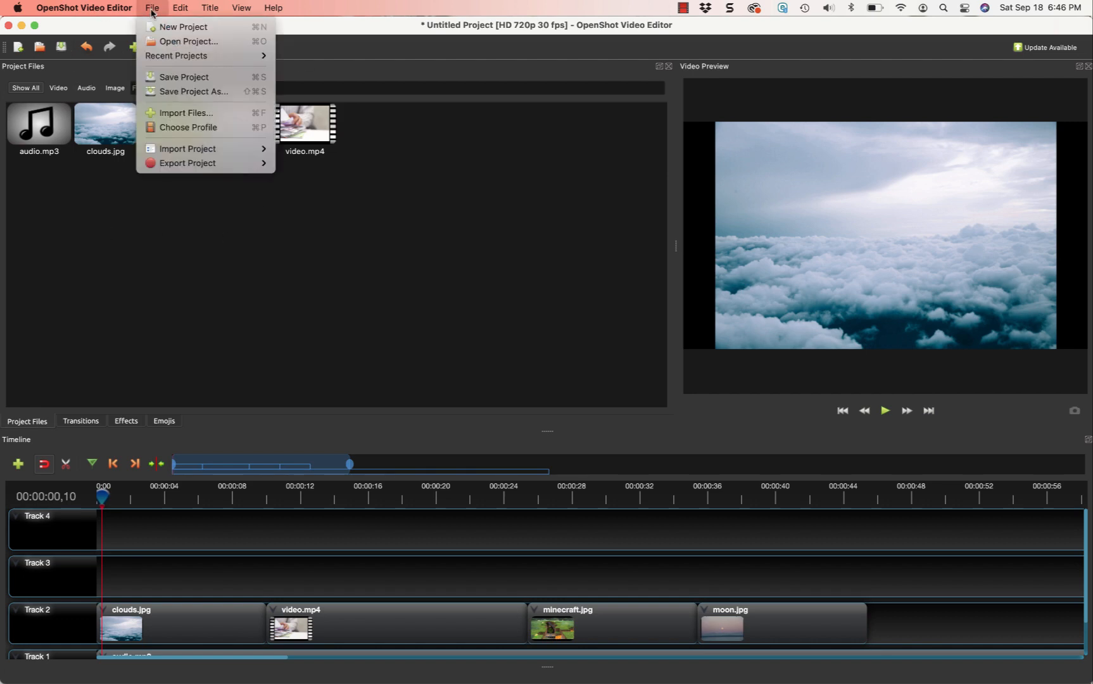
left_click(180, 80)
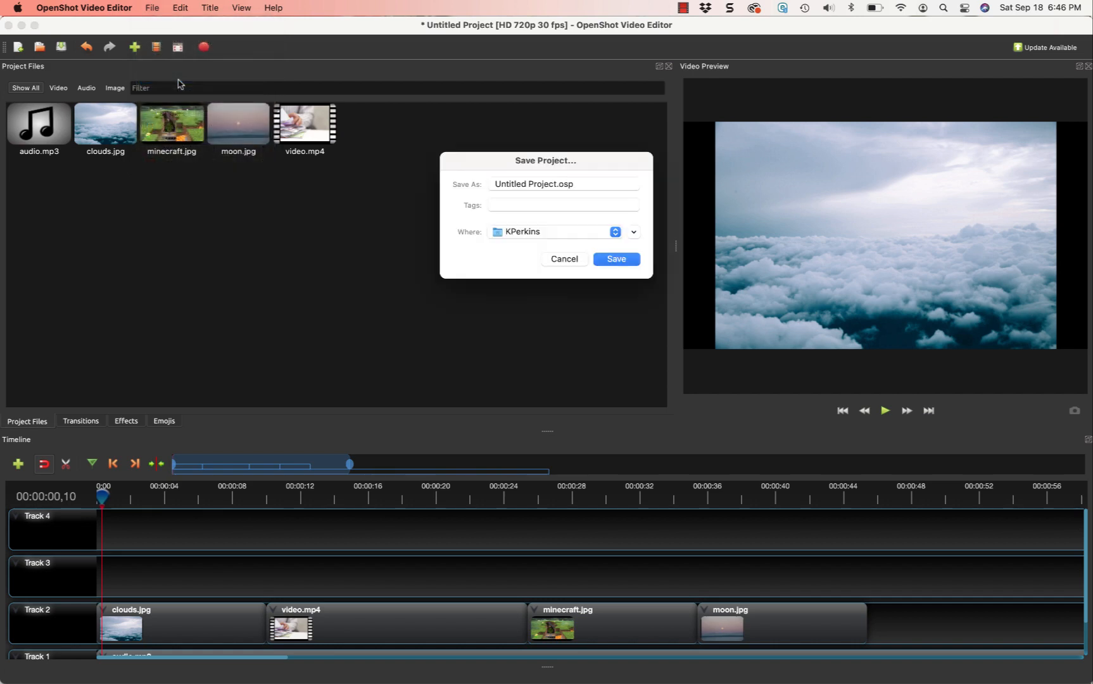
left_click(547, 185)
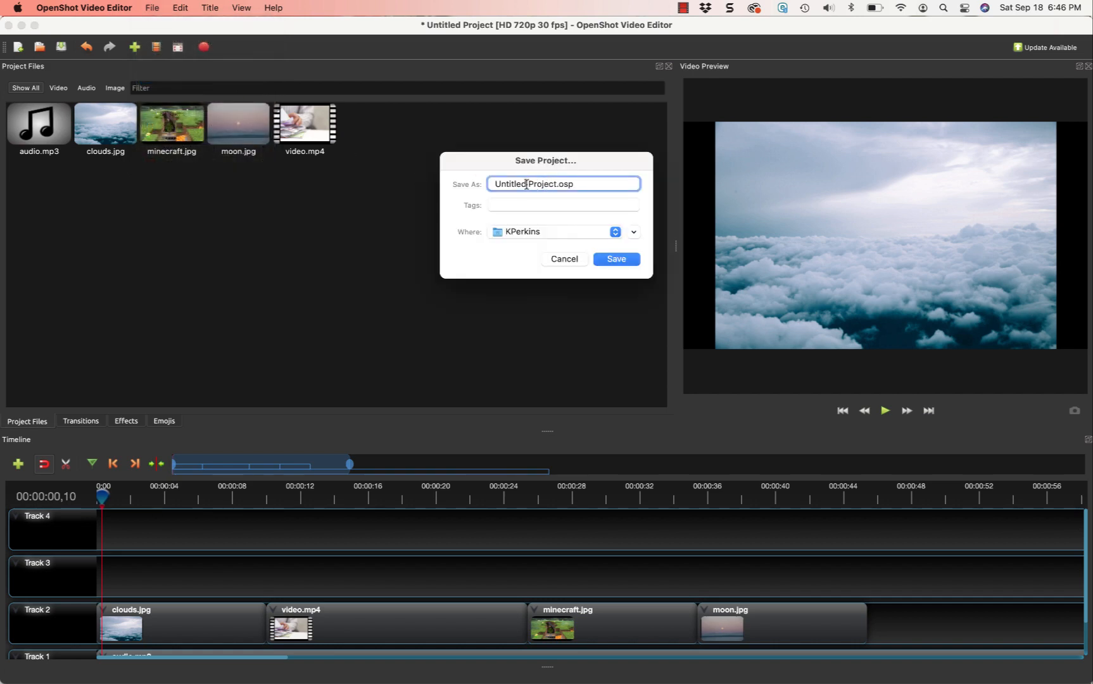
left_click_drag(527, 185, 471, 176)
type("Title")
key("BackSpace")
left_click(543, 184)
type("- Karen Perkins")
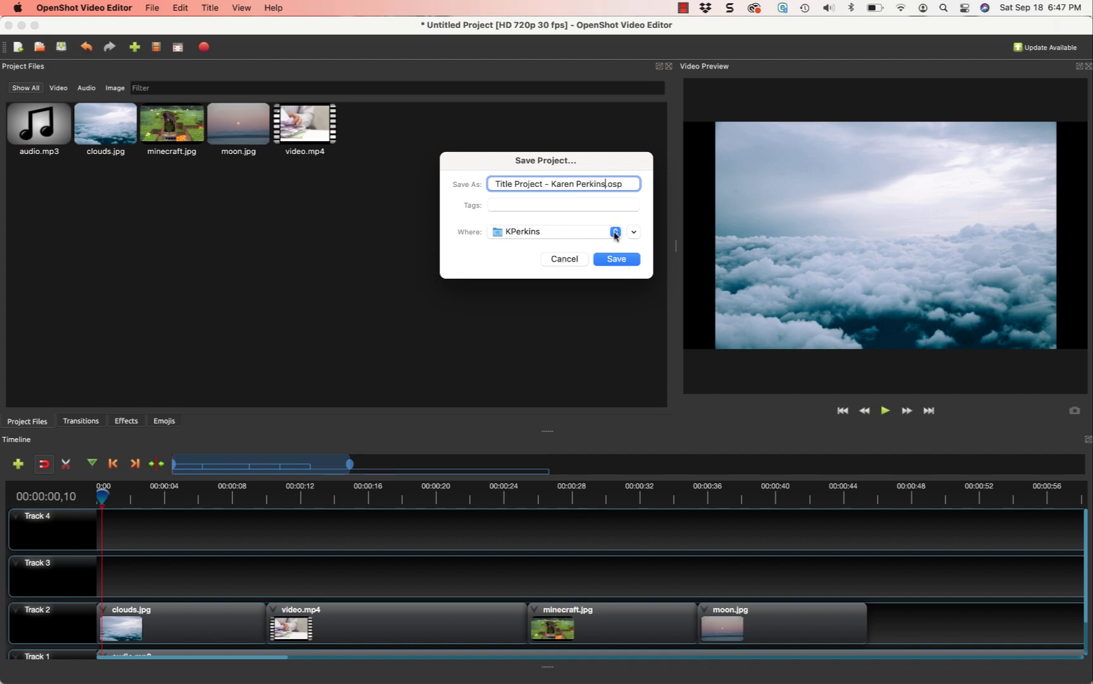
left_click(615, 232)
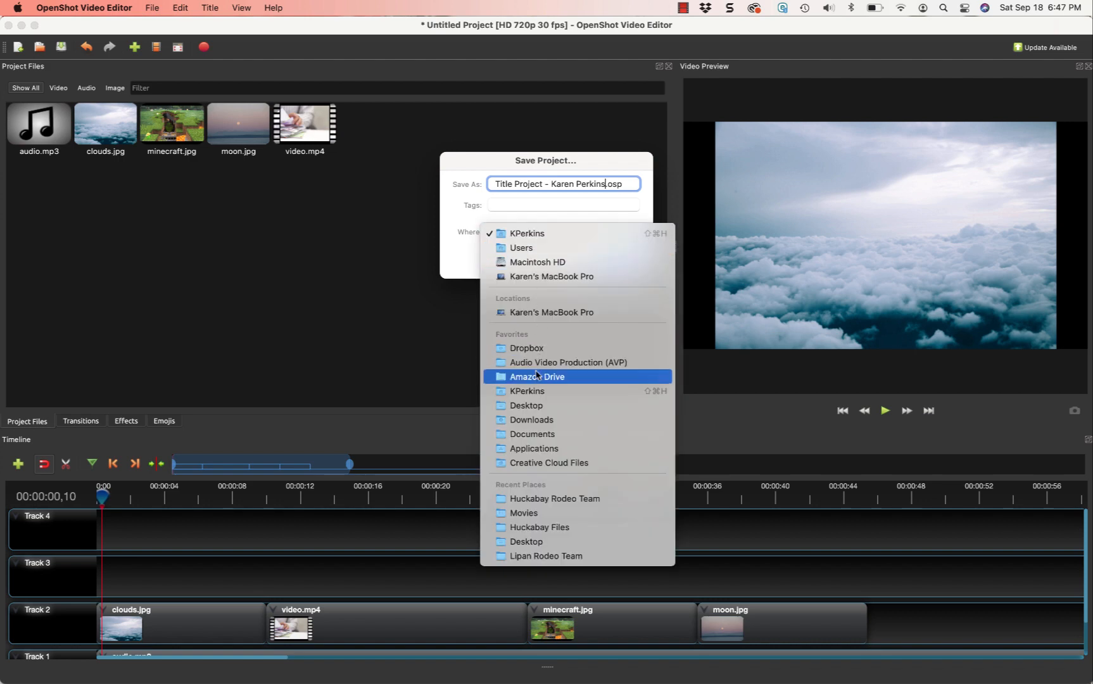
left_click(534, 408)
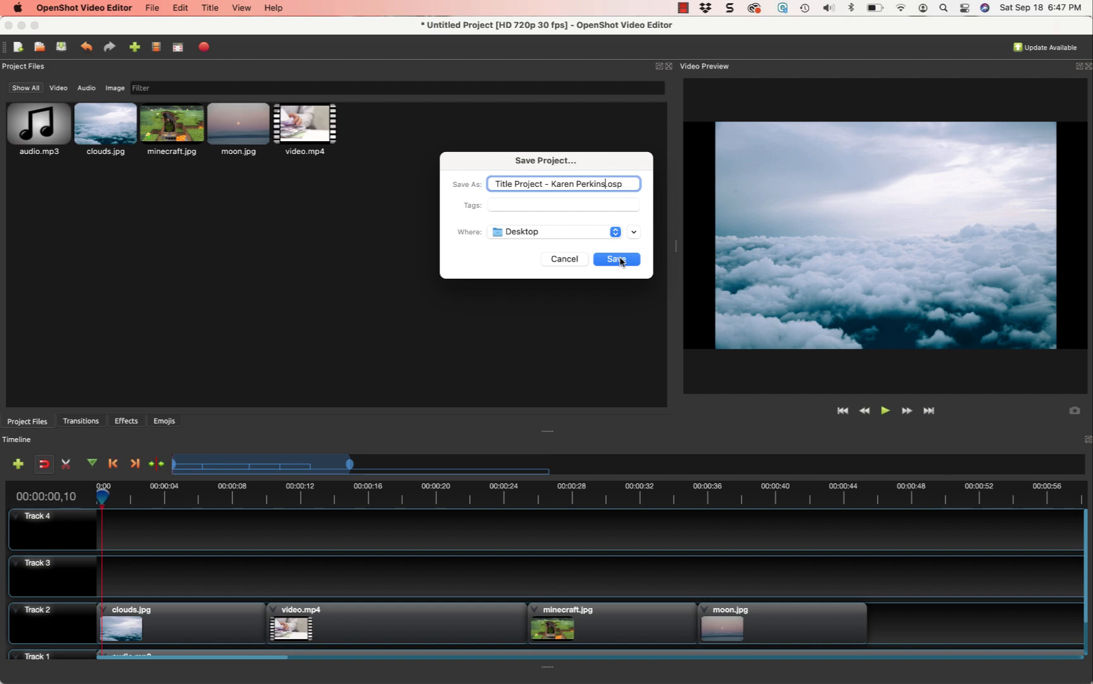
left_click(616, 259)
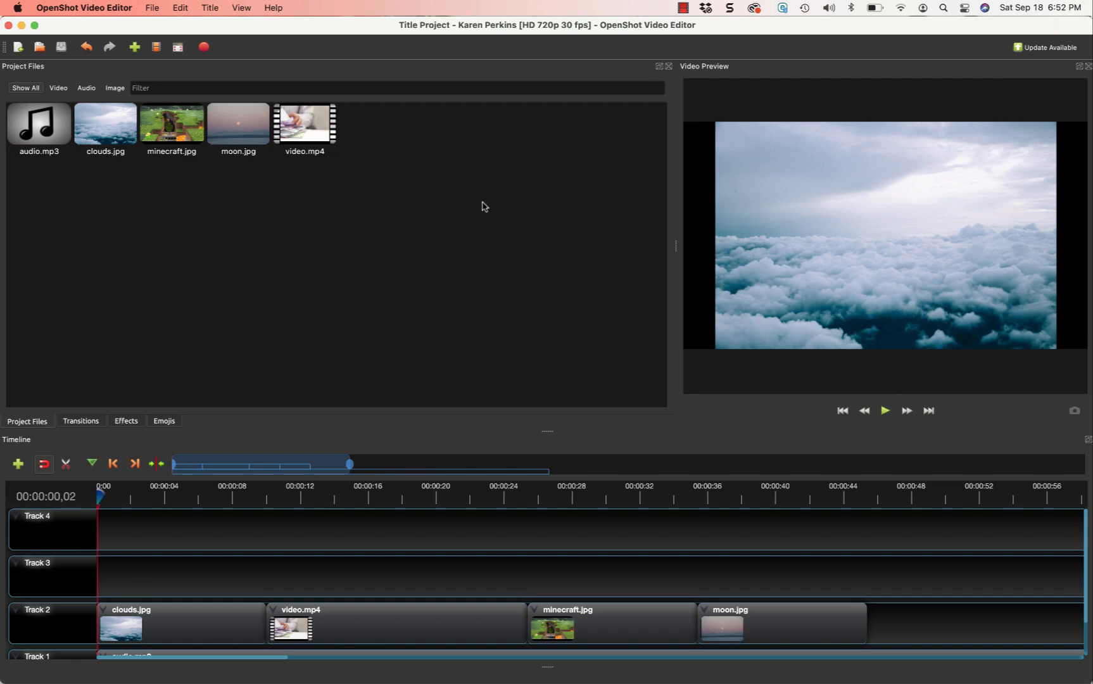
- Start a new title and preview the Camera border and Footer 1–3 templates
left_click(210, 8)
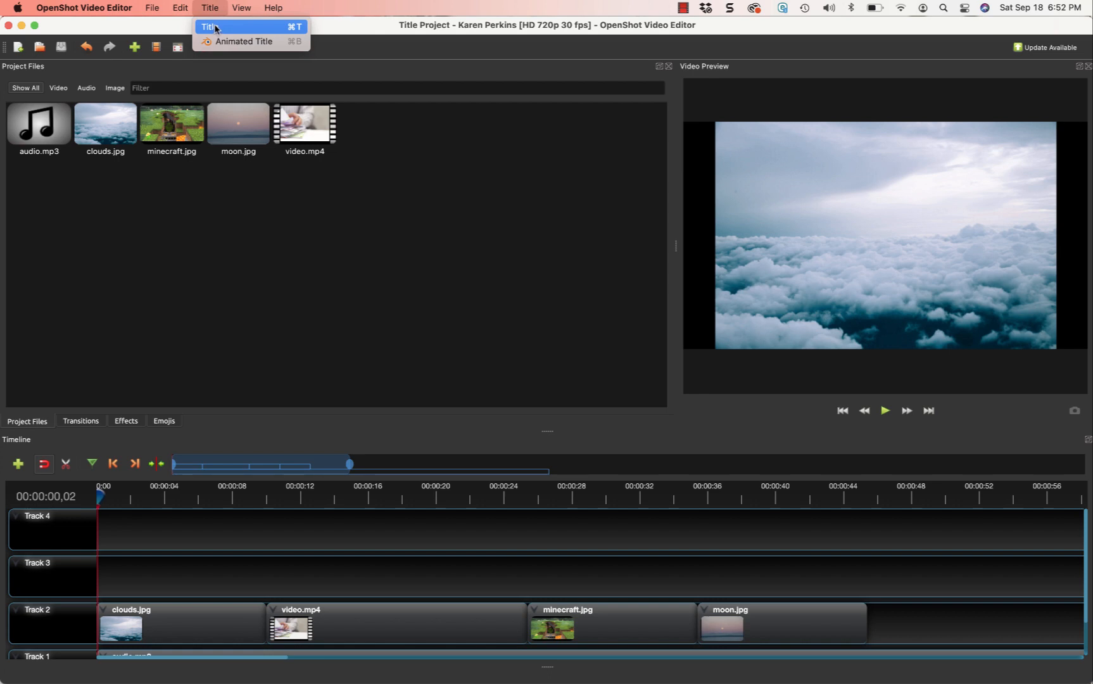
left_click(216, 29)
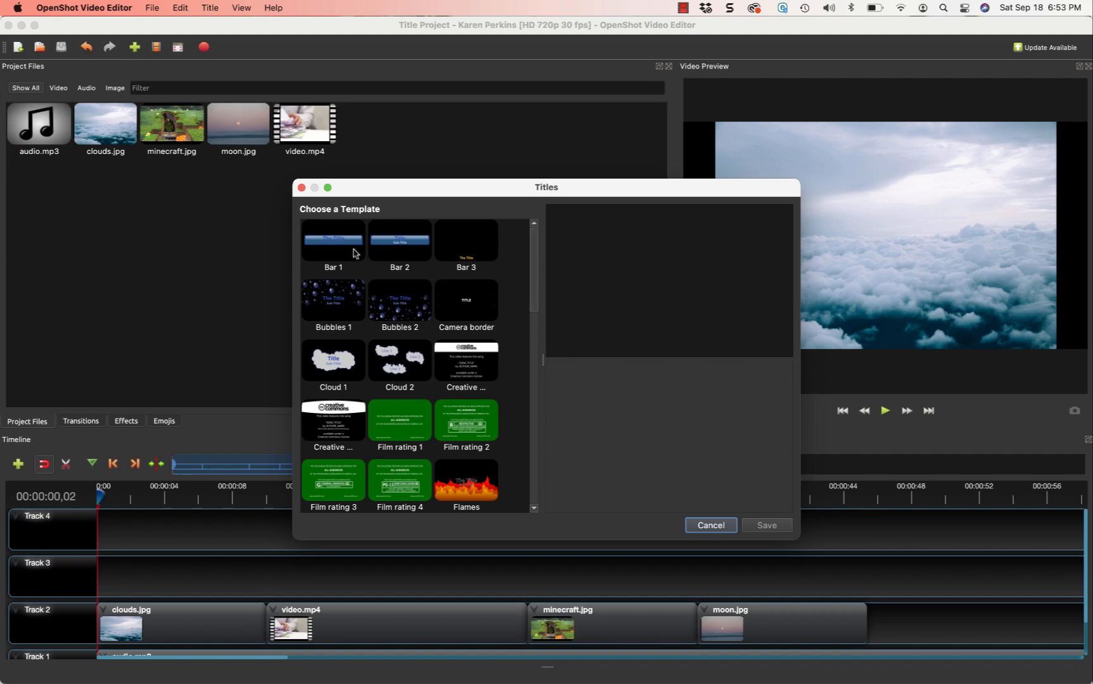
scroll(535, 271, "down", 1)
left_click_drag(535, 270, 530, 227)
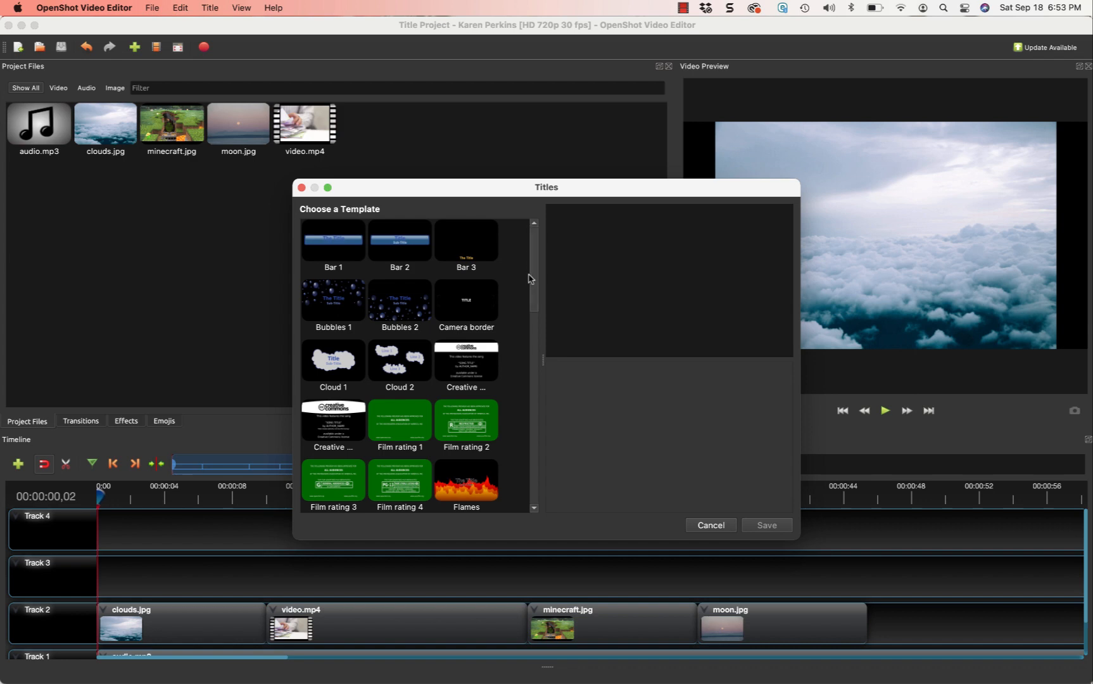
left_click(476, 304)
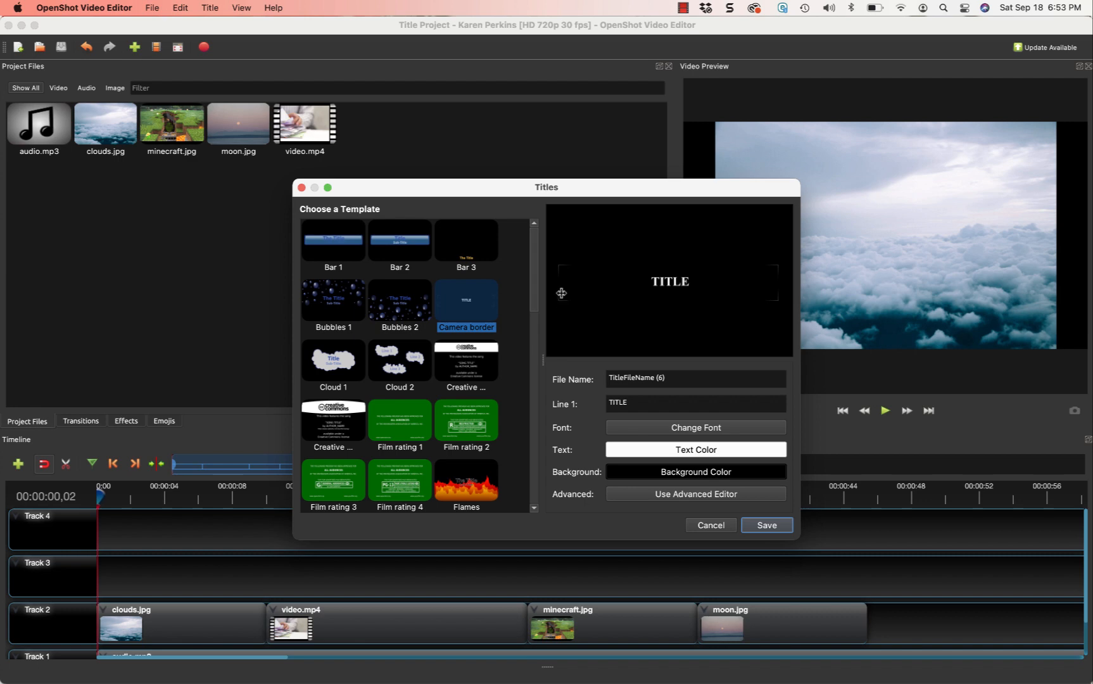
left_click_drag(538, 282, 549, 361)
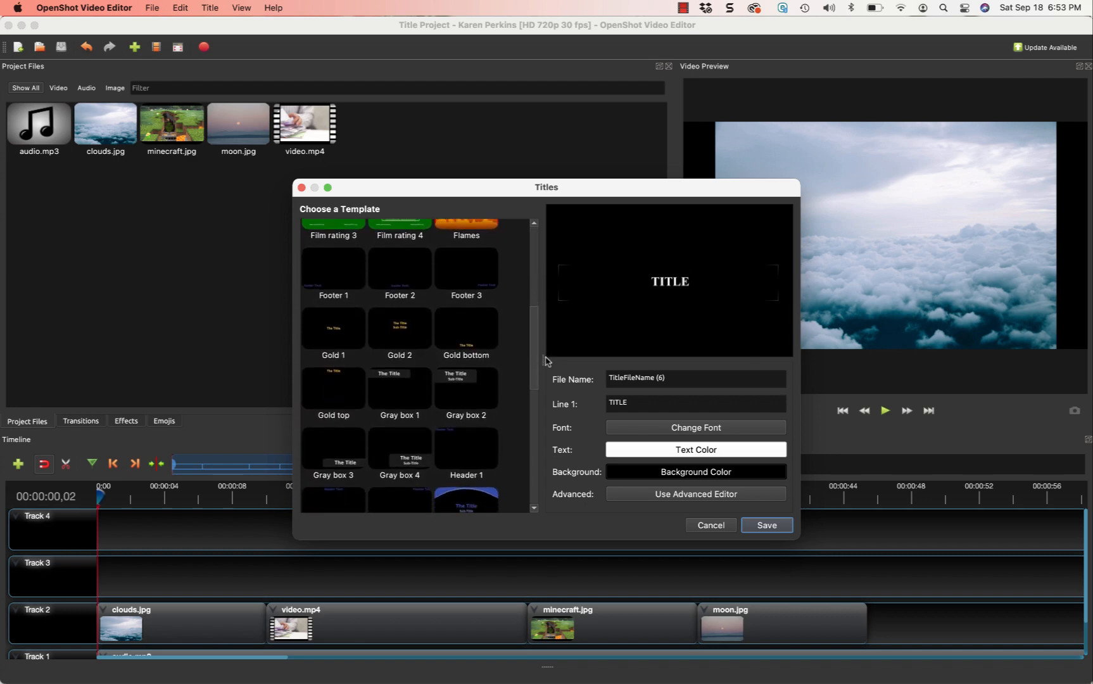
left_click(326, 272)
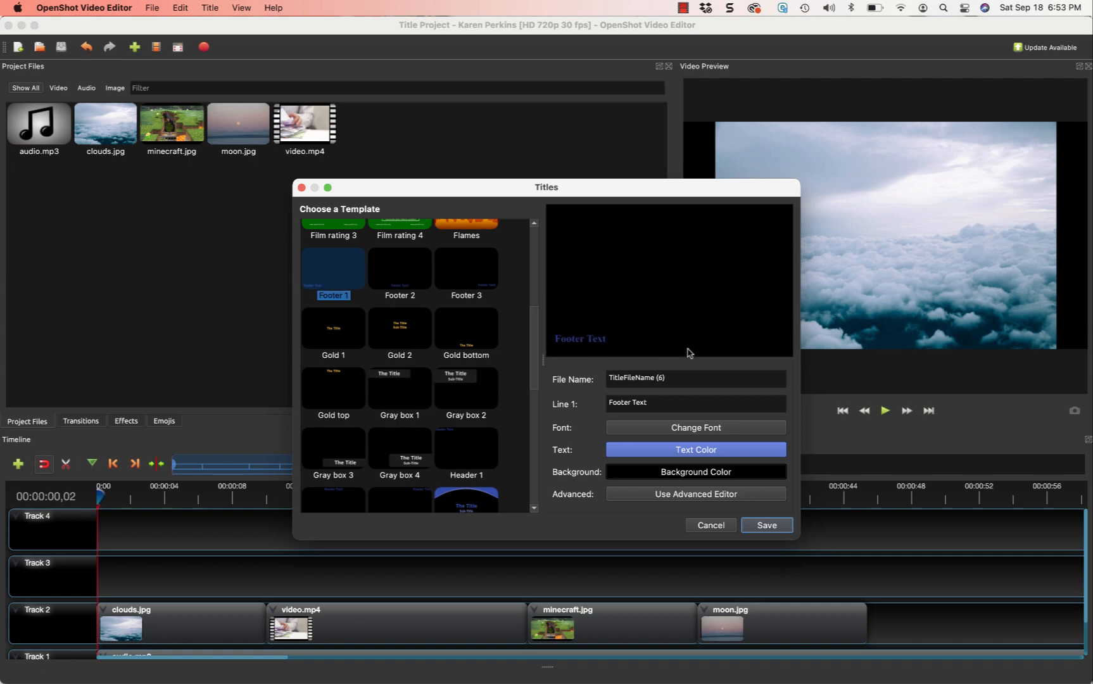
left_click(398, 272)
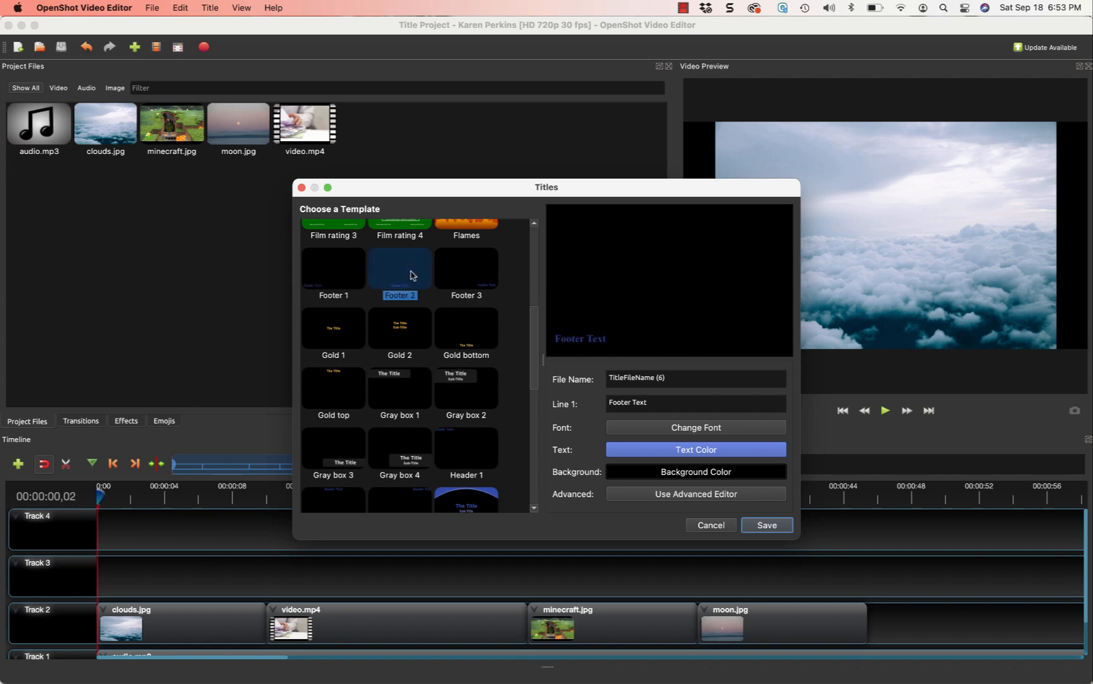
left_click(472, 279)
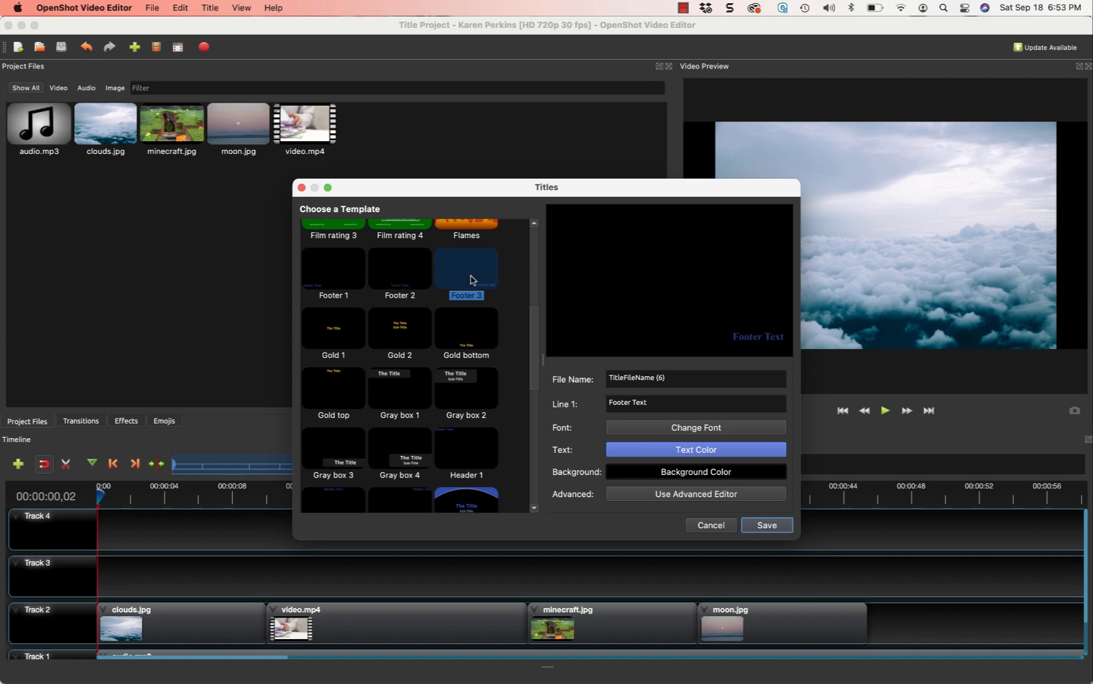
scroll(356, 320, "down", 10)
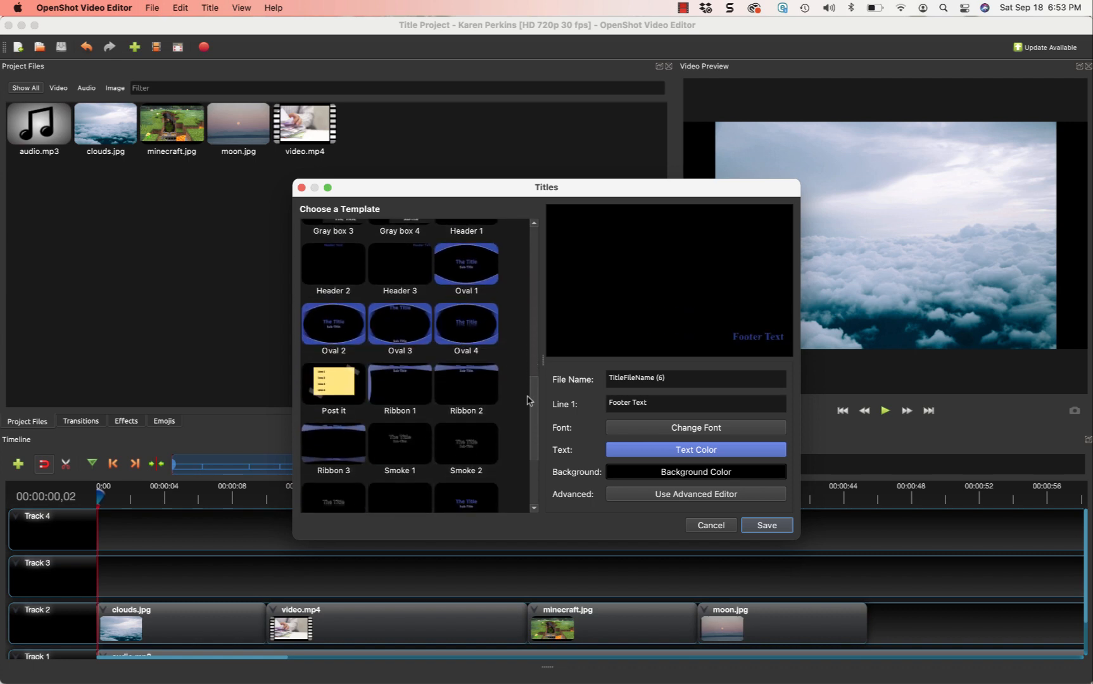
left_click_drag(526, 424, 524, 354)
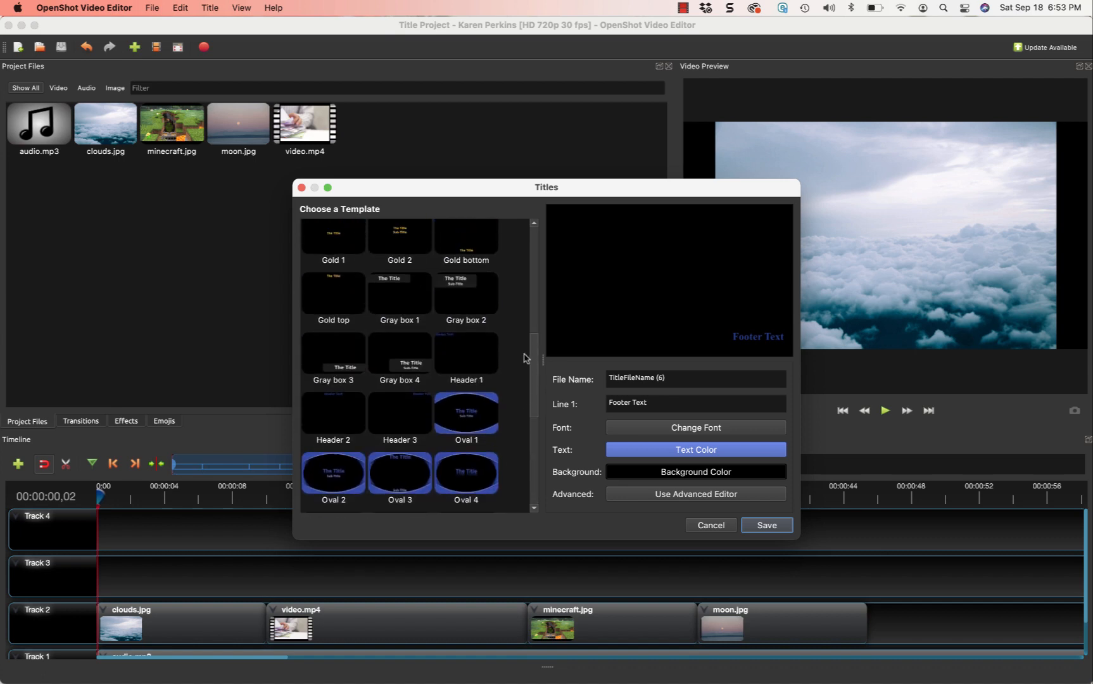
- Compare the Gray box 1–4 and Header 1 templates, settling on Gray box 4
left_click(391, 301)
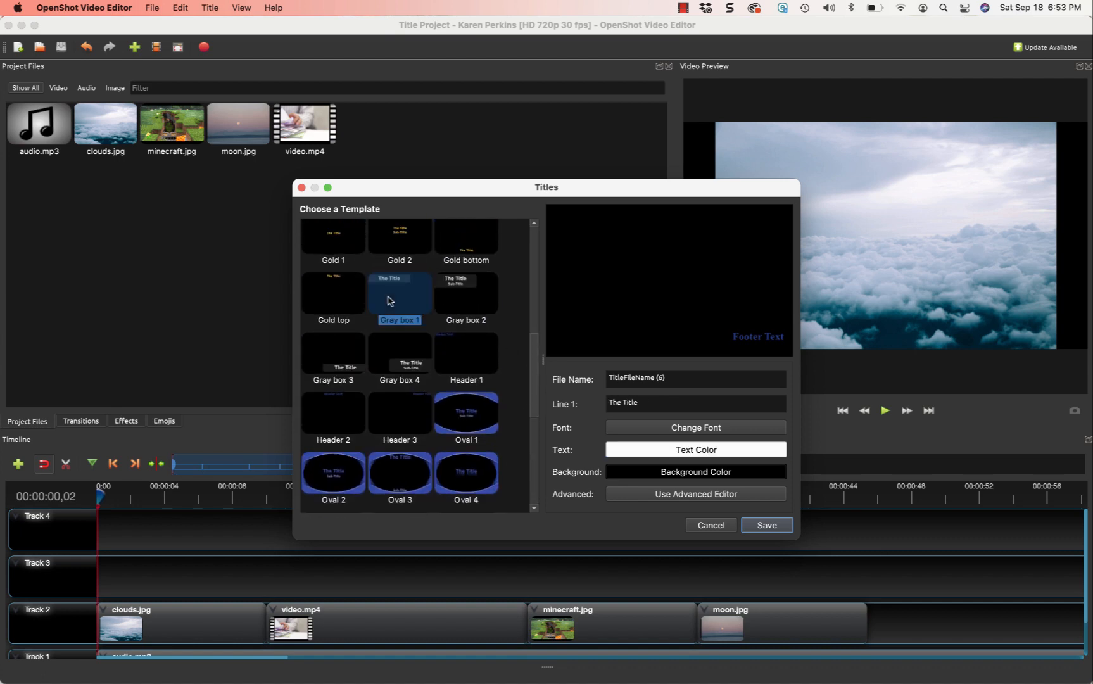
left_click(473, 305)
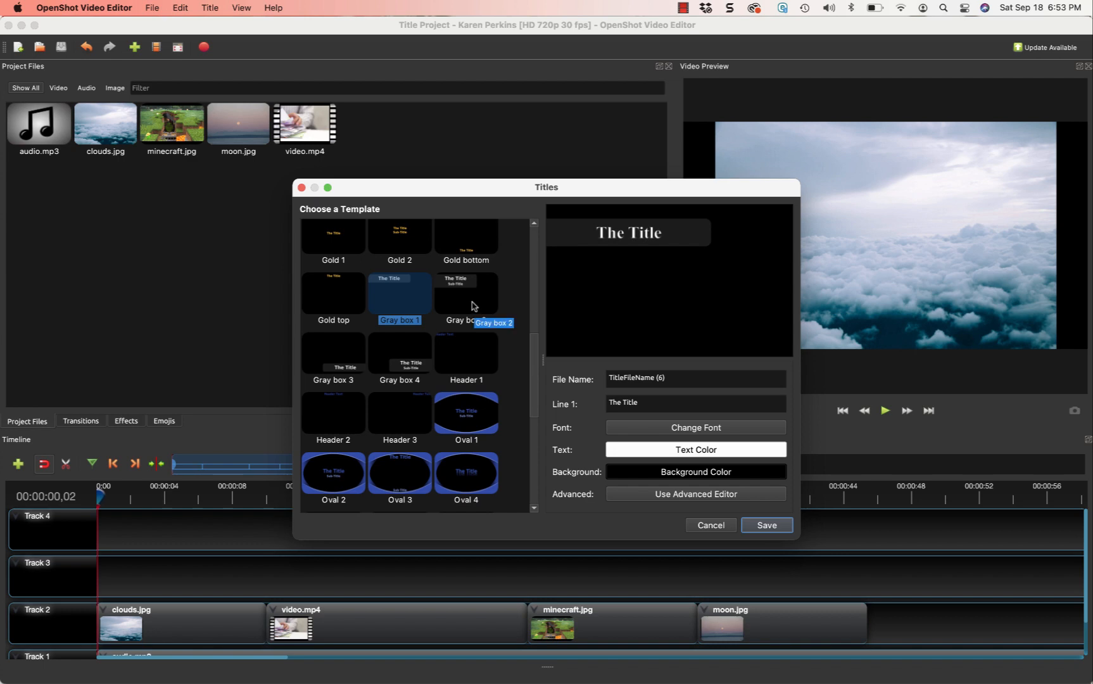
left_click(325, 352)
left_click(416, 352)
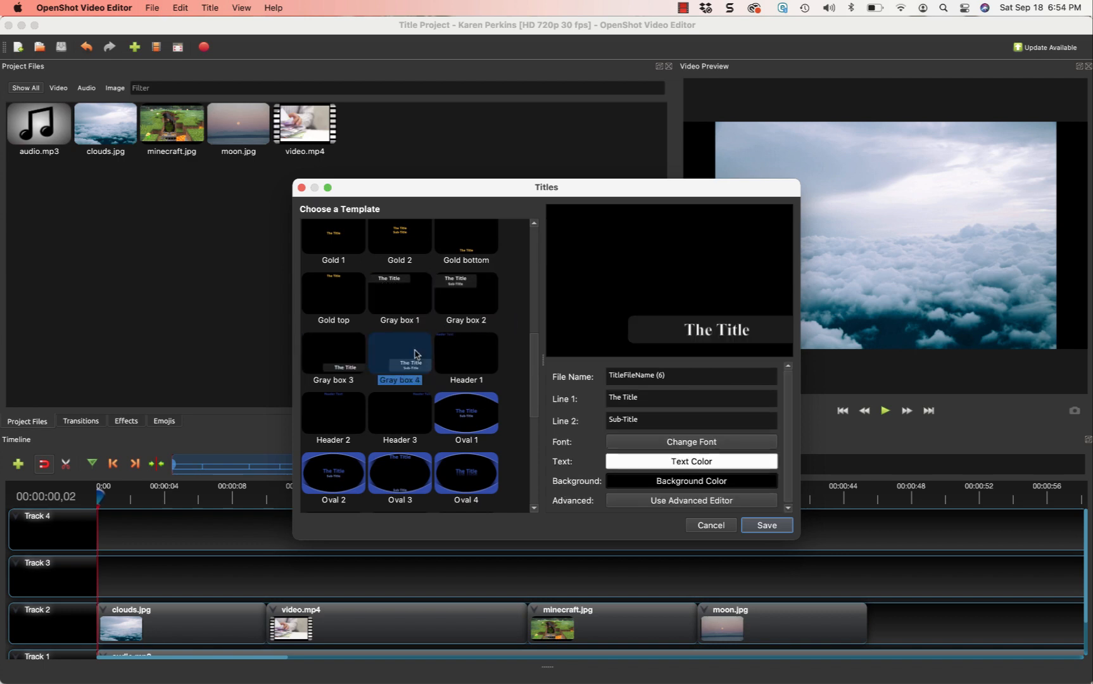
left_click(478, 356)
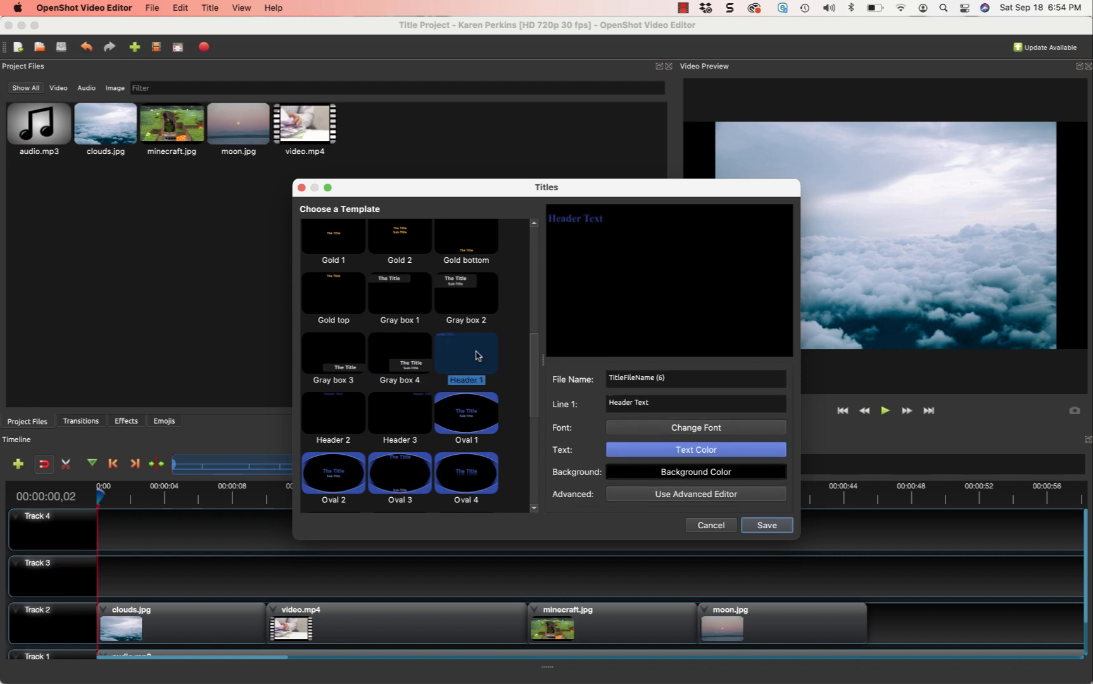
left_click(390, 348)
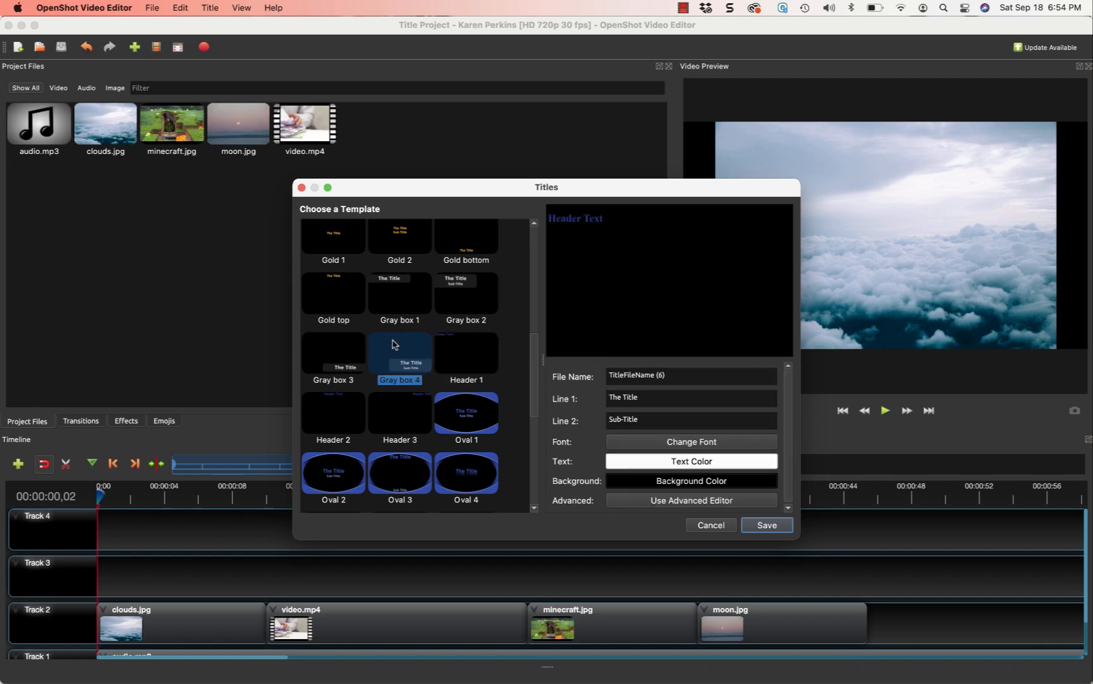
left_click(399, 308)
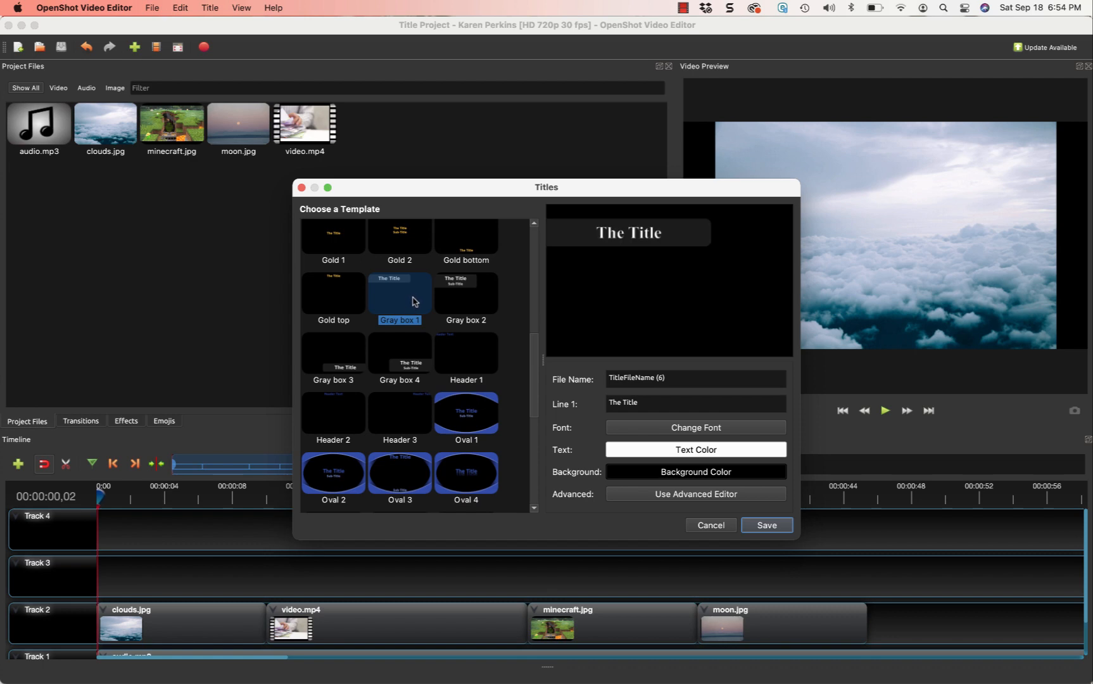
left_click(457, 303)
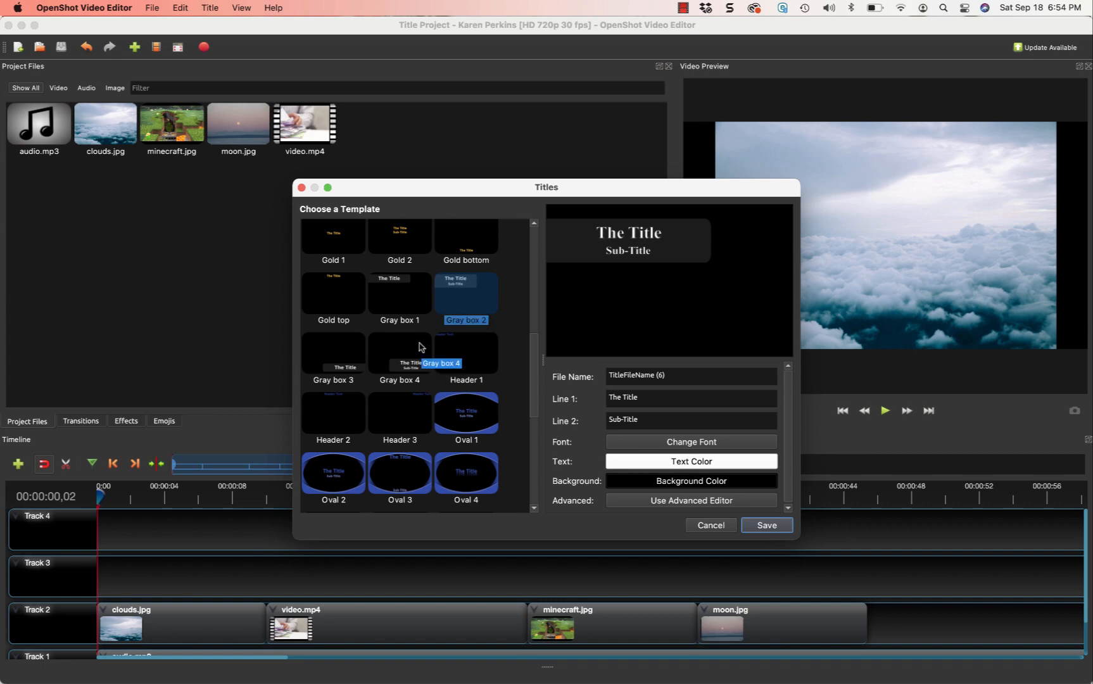
left_click(397, 350)
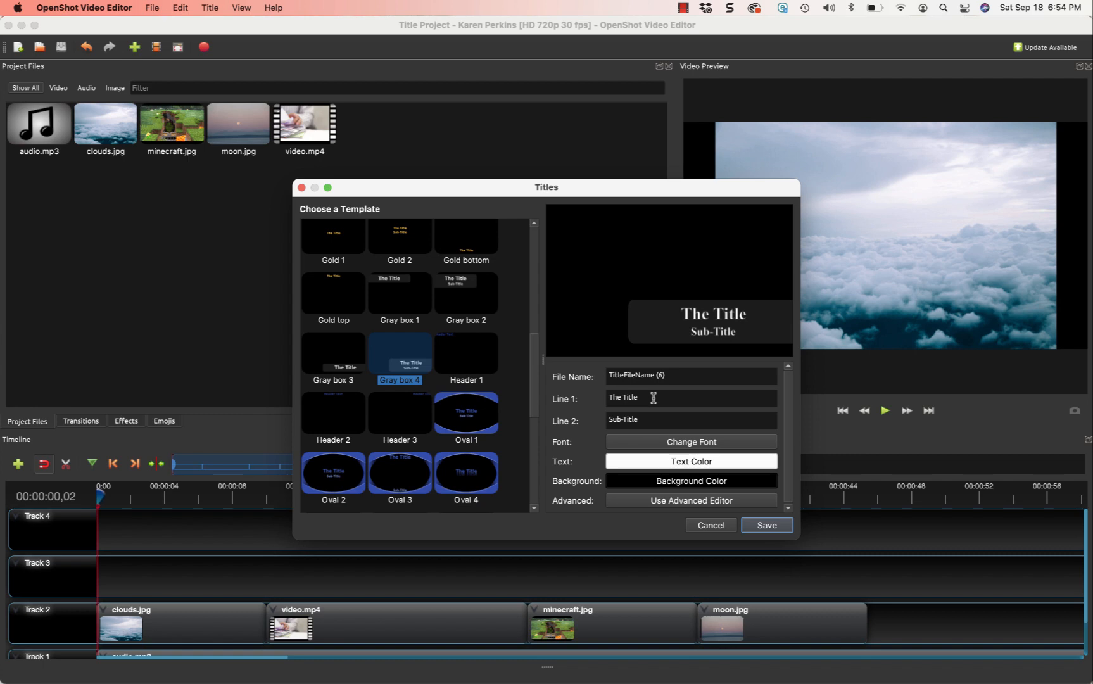
- Replace Line 1 with the presenter's full name and begin the 'AVP Teacher' subtitle on Line 2
left_click_drag(654, 397, 600, 399)
type("K")
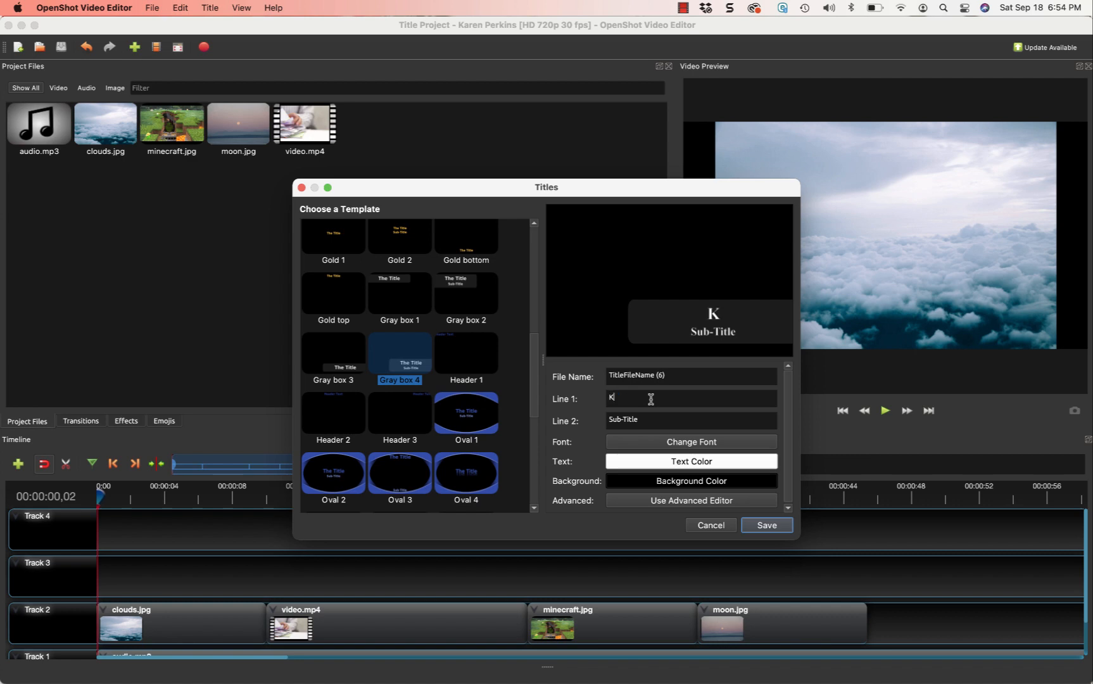
type("aren Perkins")
left_click_drag(649, 421, 606, 418)
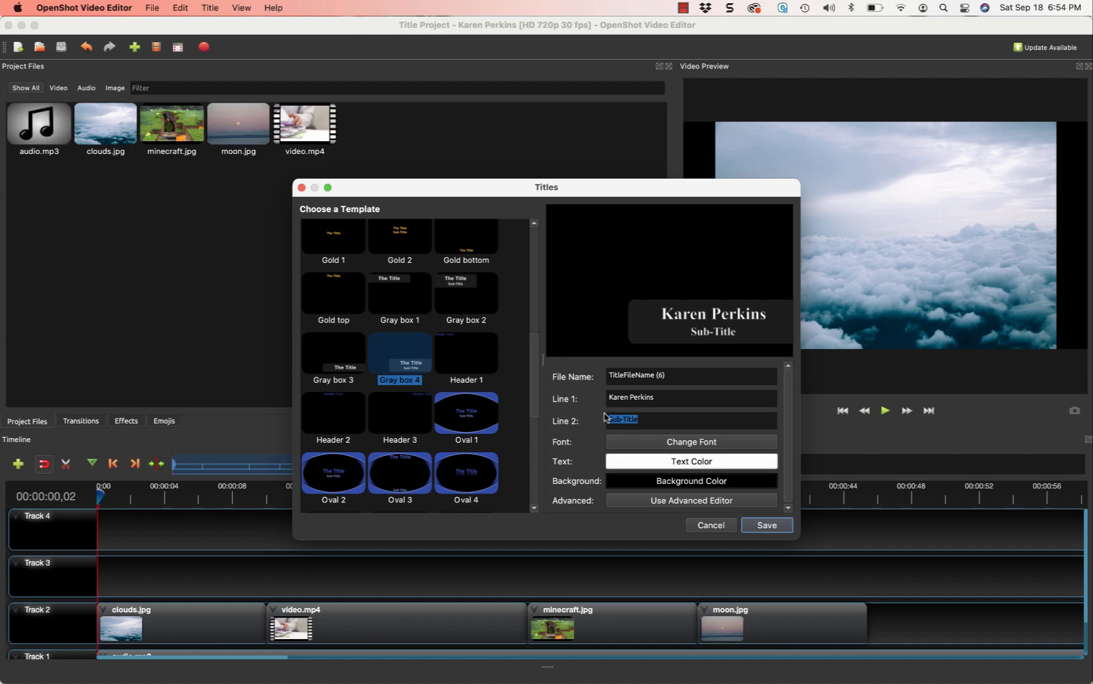
type("AVP")
type(" T")
key("BackSpace")
- Finish the subtitle 'AVP Teacher' and set the title font to Aharoni Bold, size 96
type("Teacher")
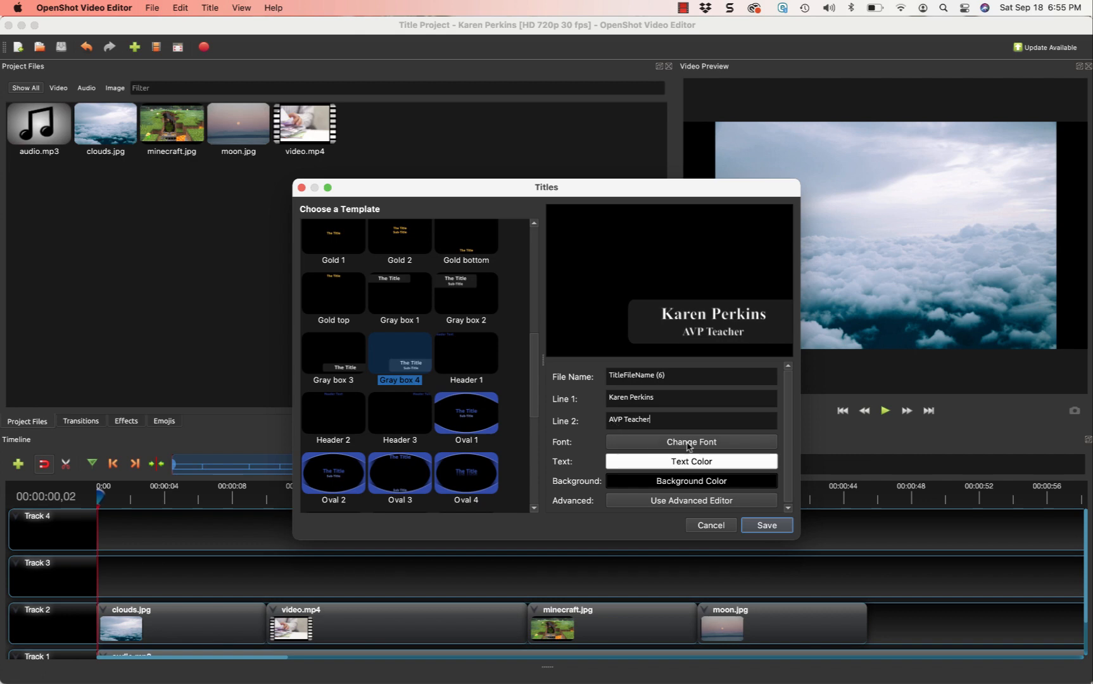
left_click(688, 443)
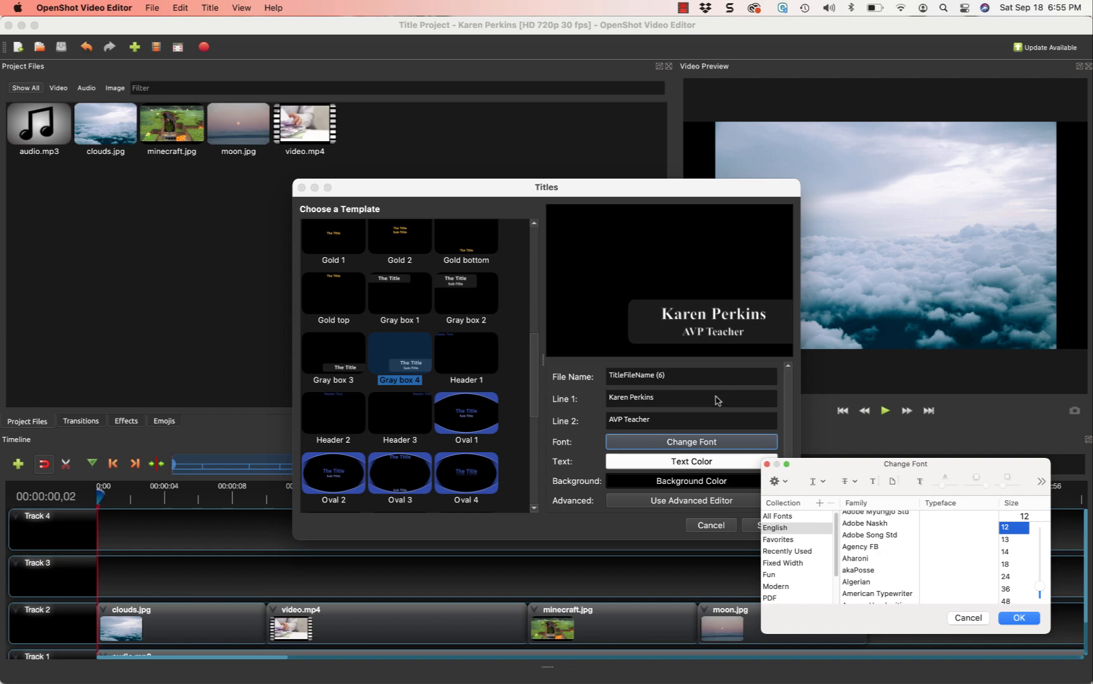
left_click(861, 558)
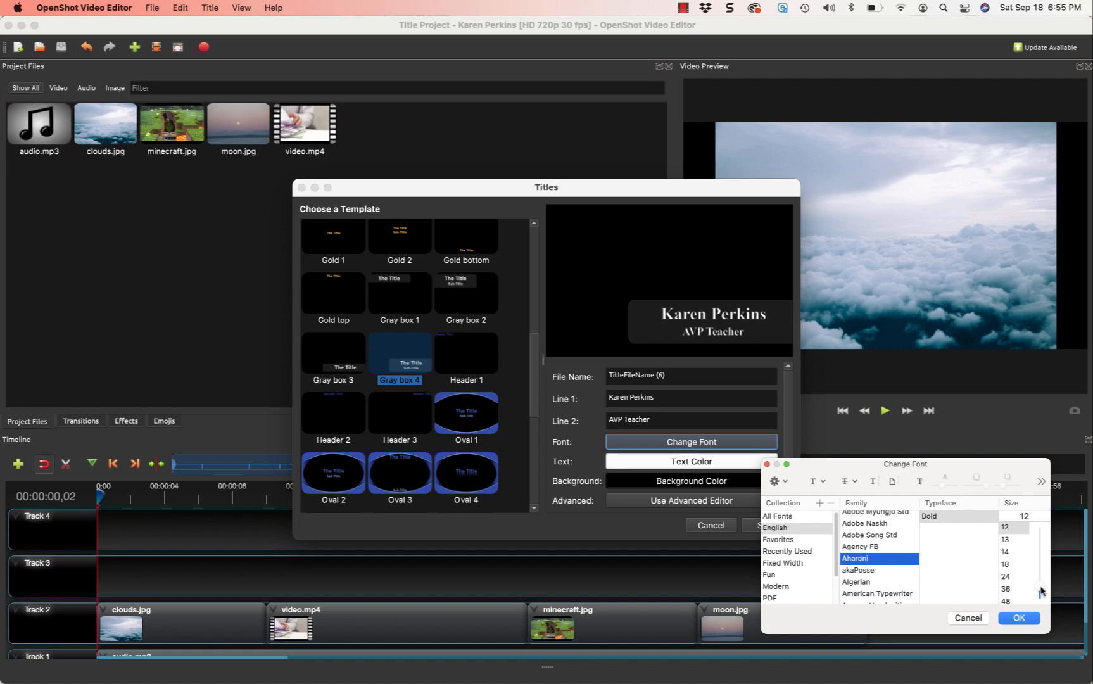
left_click_drag(1040, 587, 1040, 594)
scroll(1013, 573, "down", 5)
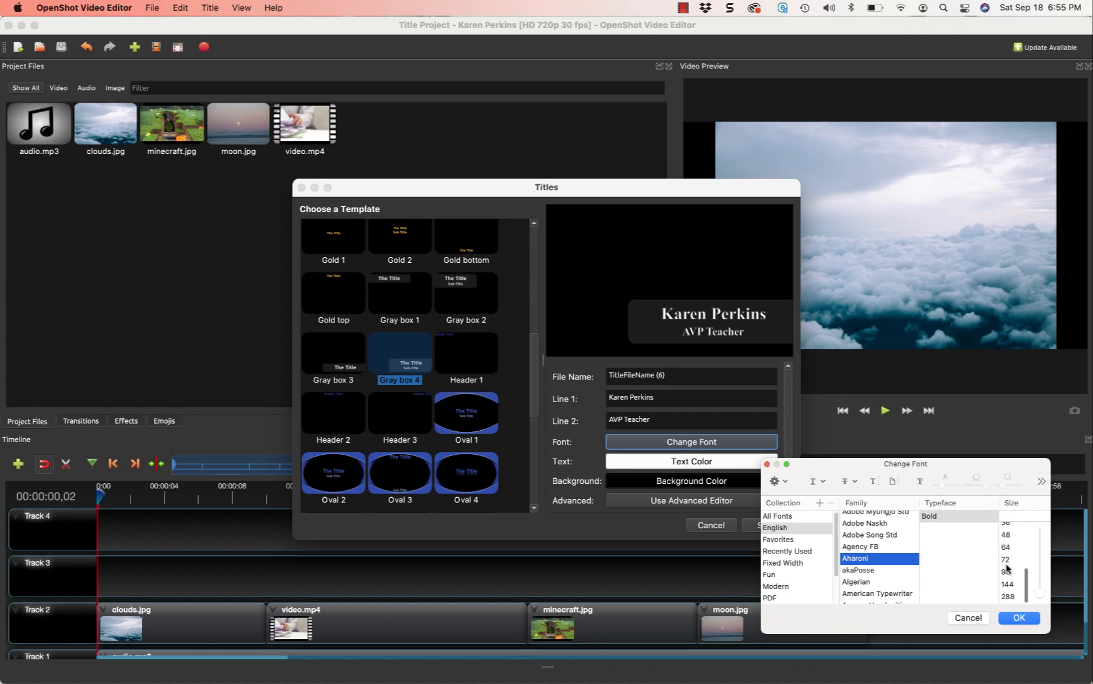
left_click(1006, 570)
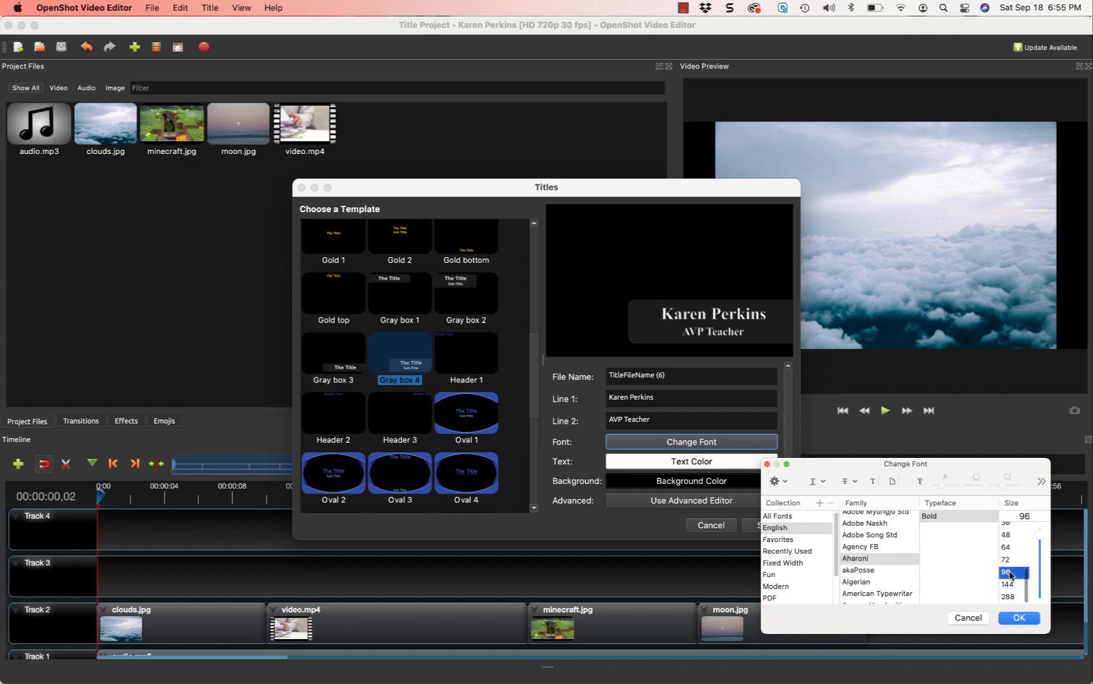
left_click(1020, 619)
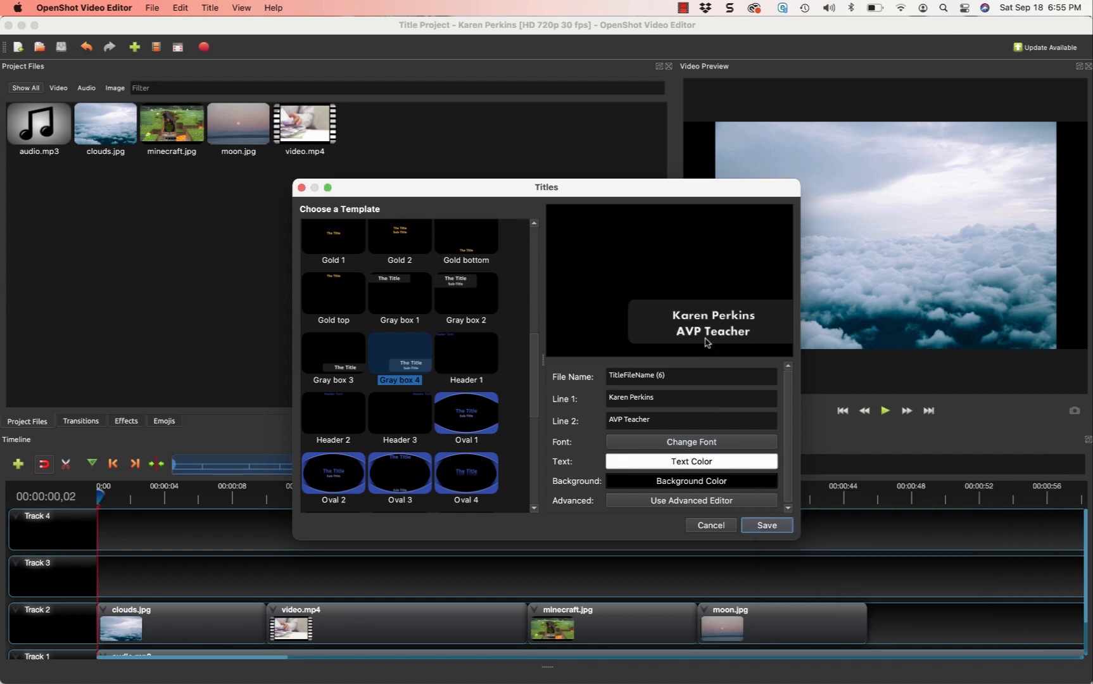
- Make the text golden yellow #ffea4b and the background transparent with alpha 0
left_click(697, 463)
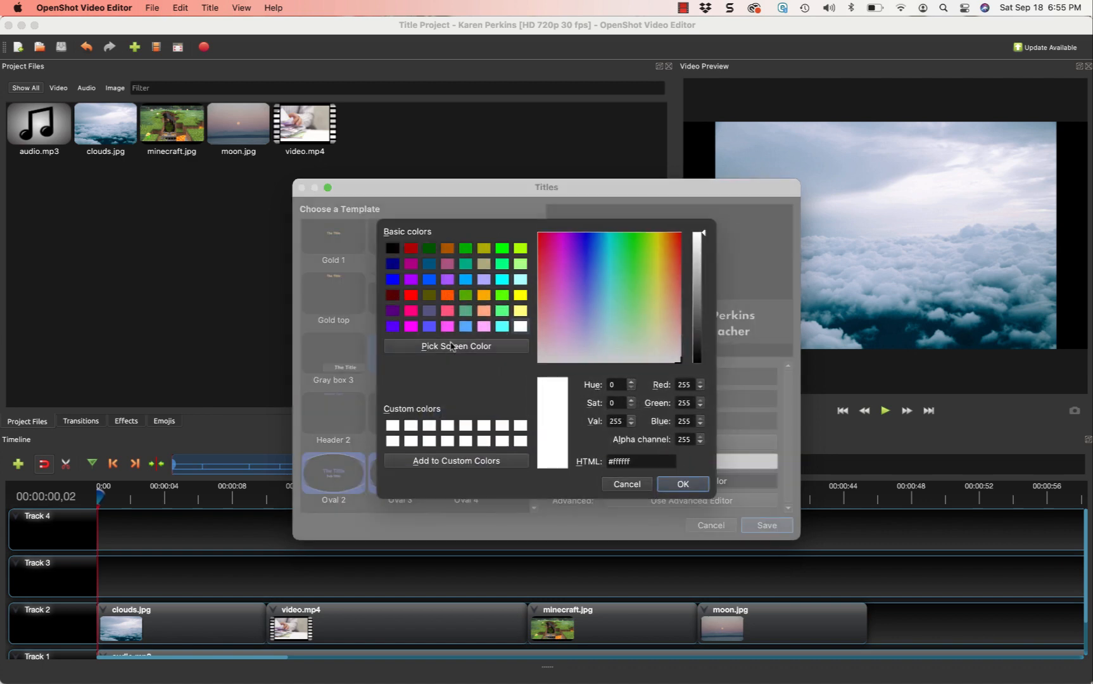
left_click(659, 273)
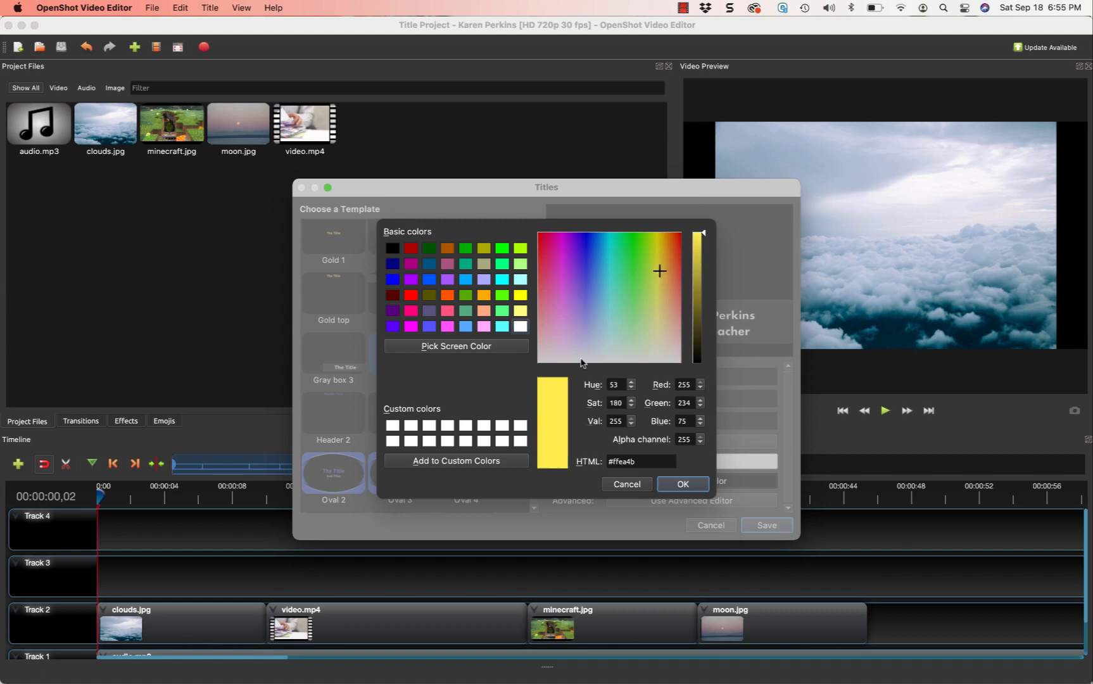
left_click(684, 484)
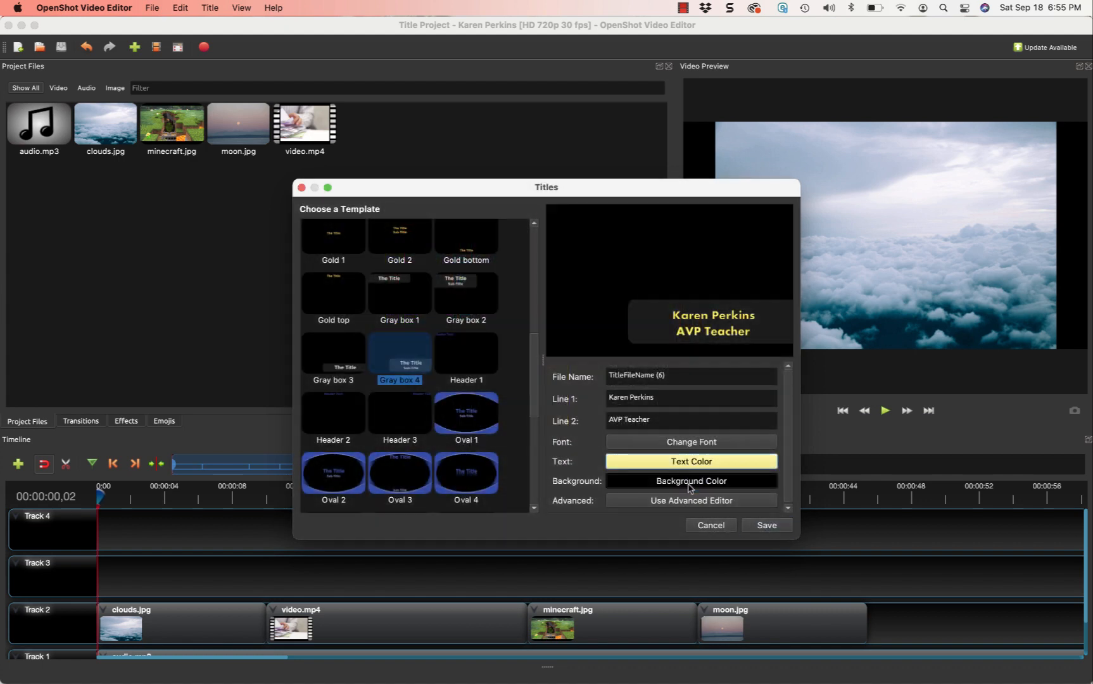
left_click(725, 483)
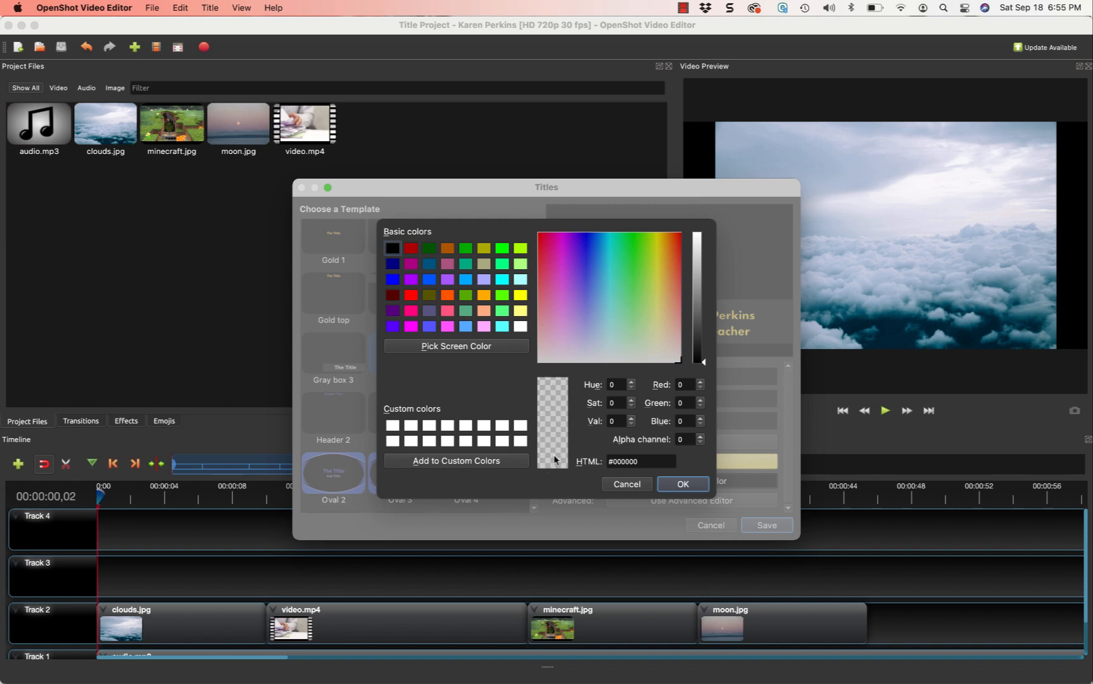
left_click(689, 490)
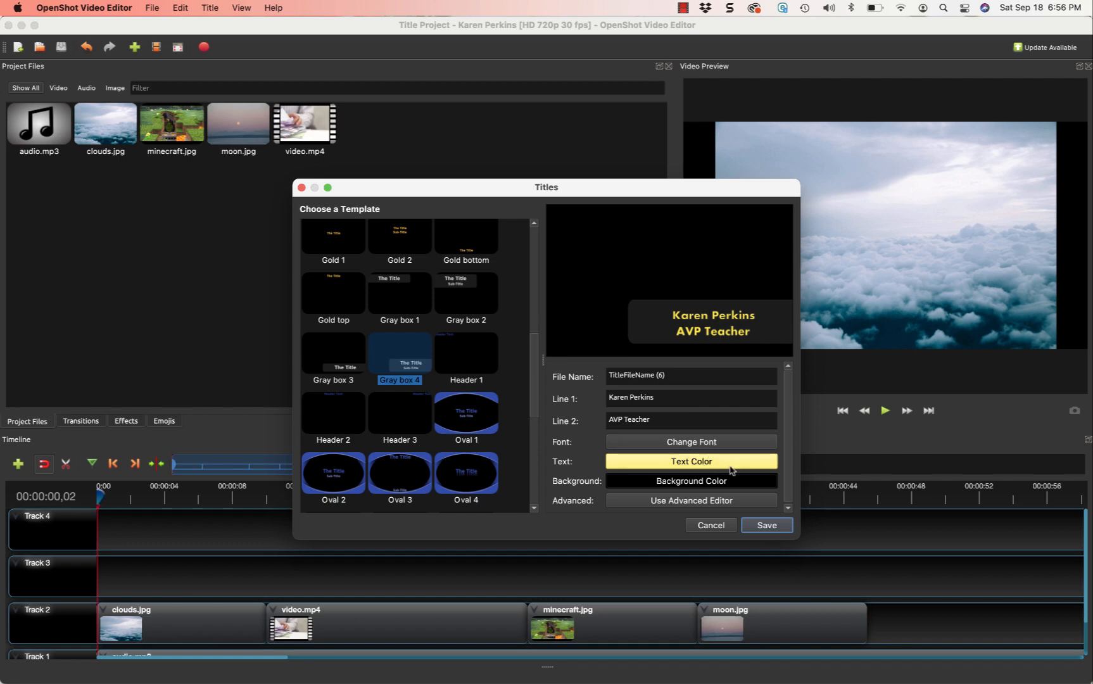
- Save the name title, place it at 0:00 on Track 3, and save the project
left_click(765, 528)
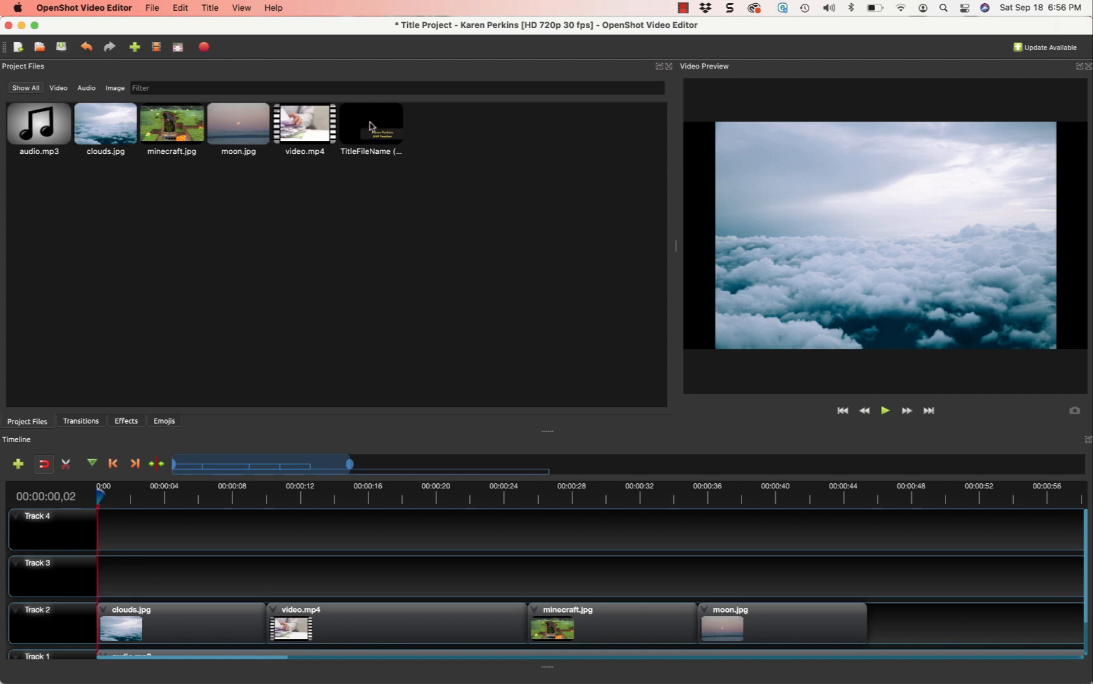
left_click_drag(371, 126, 90, 581)
left_click(100, 496)
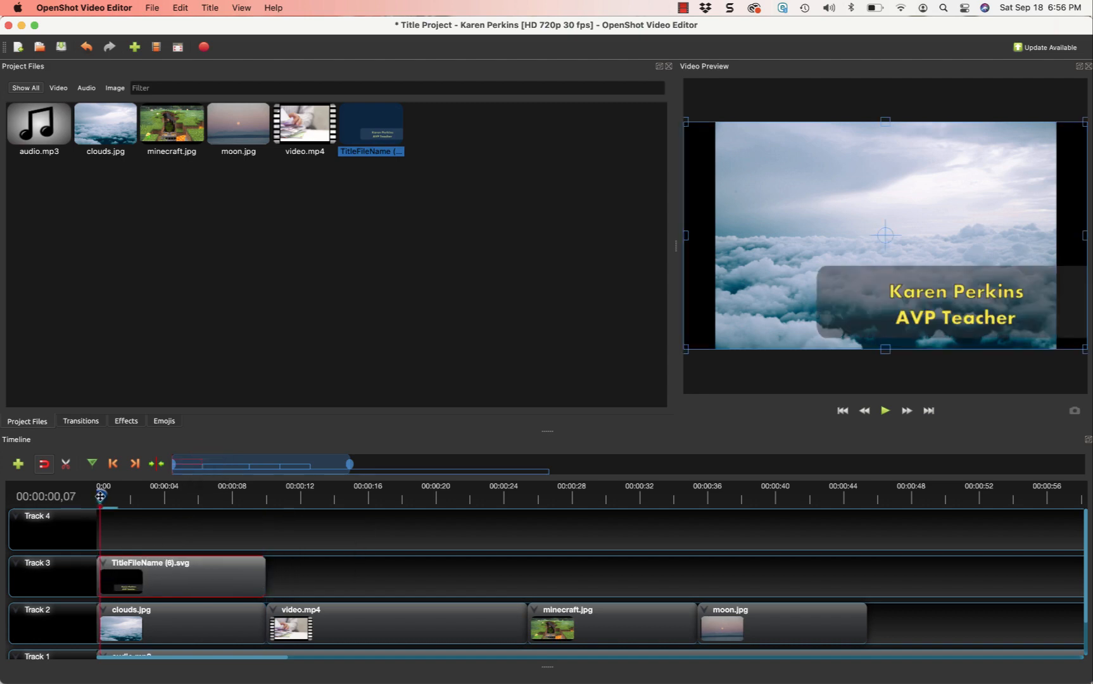
left_click_drag(100, 496, 125, 498)
key("ctrl+s")
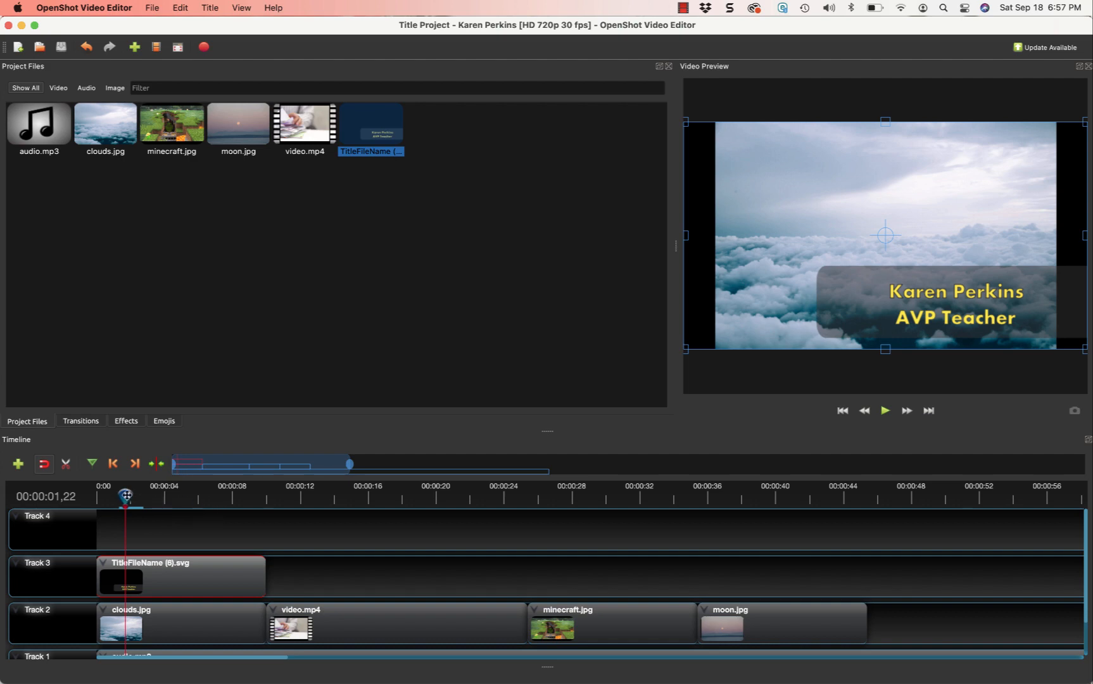
- Stretch the title clip to end where minecraft.jpg starts (about 00:00:25) and review it
left_click_drag(124, 496, 243, 505)
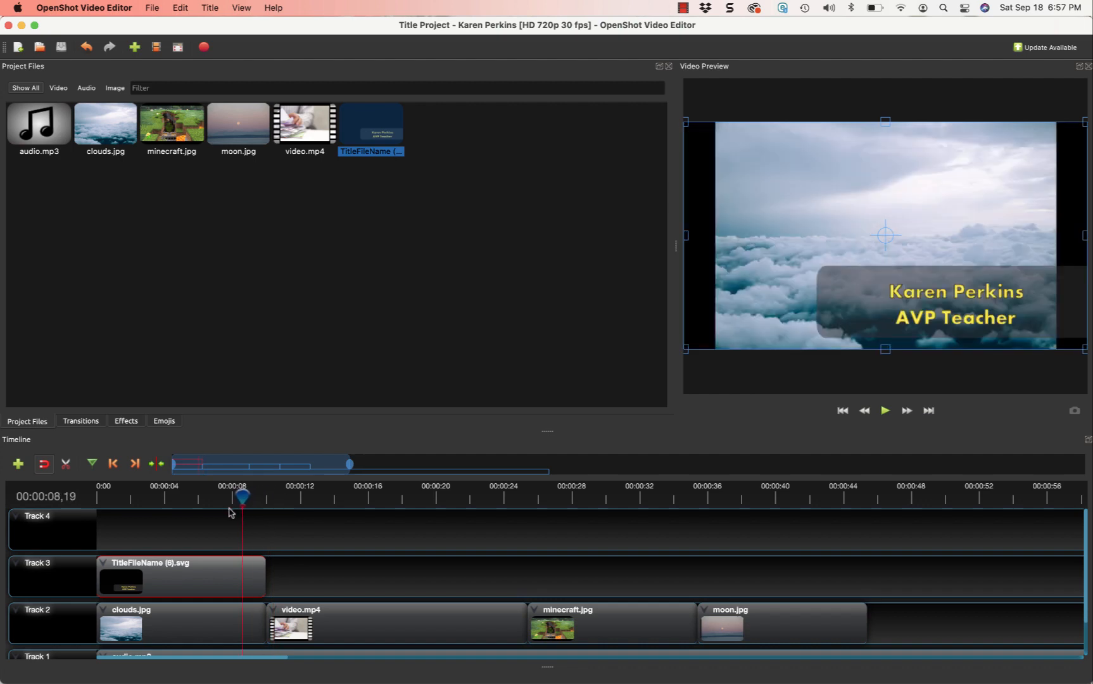
left_click(289, 504)
left_click(287, 505)
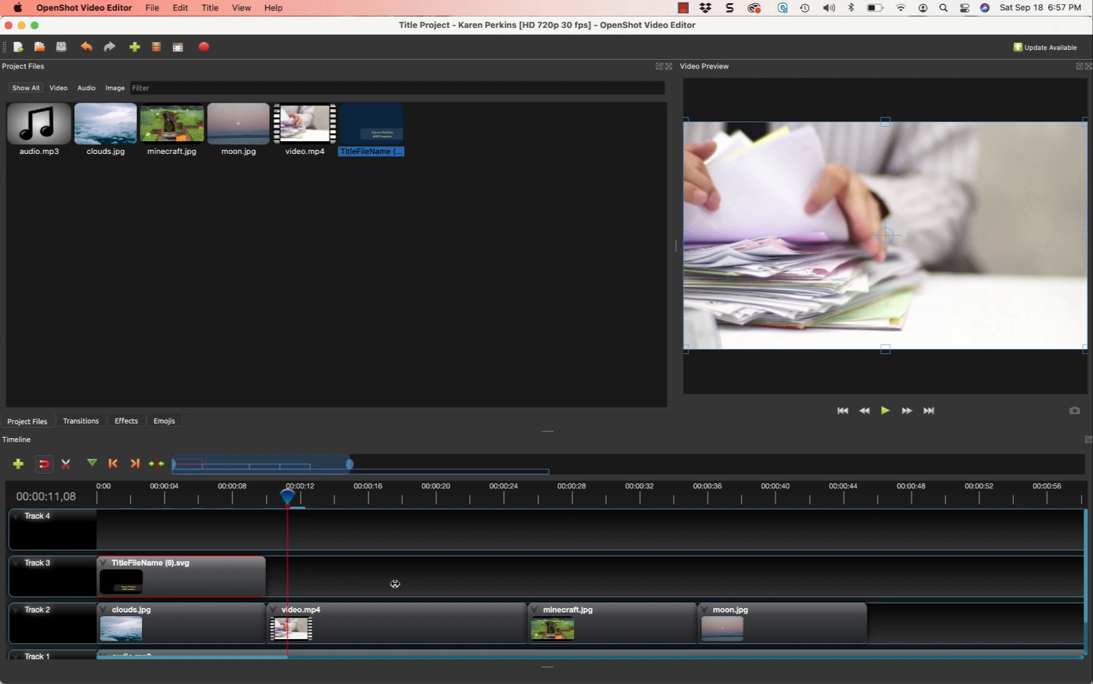
left_click_drag(395, 584, 523, 586)
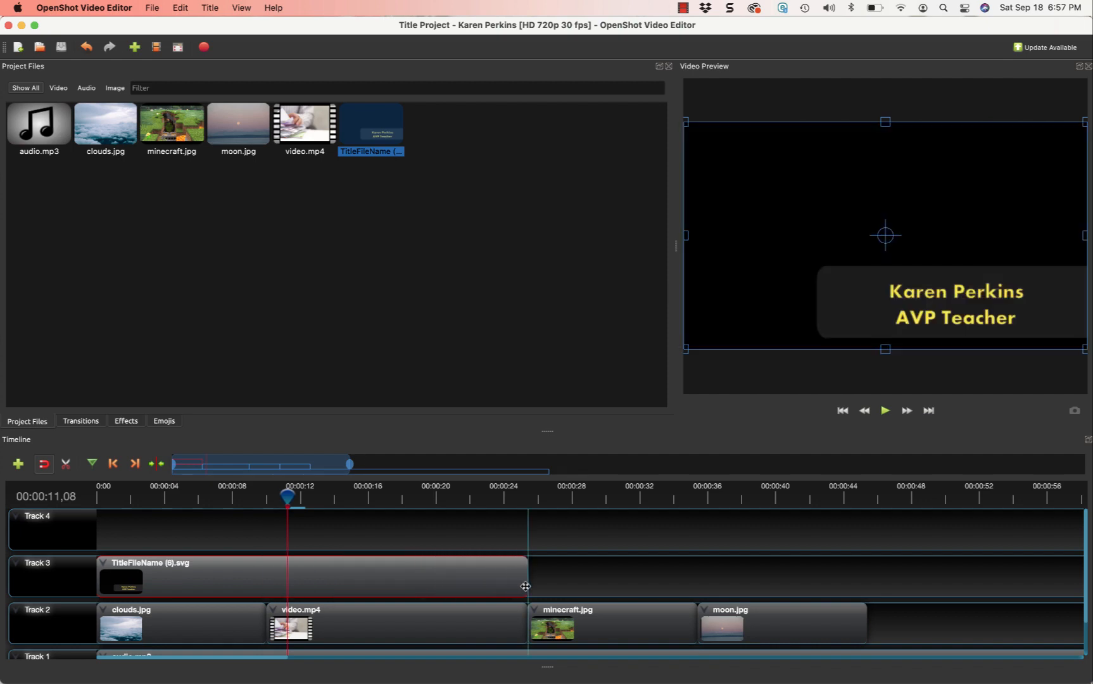
left_click_drag(288, 496, 84, 503)
left_click(137, 499)
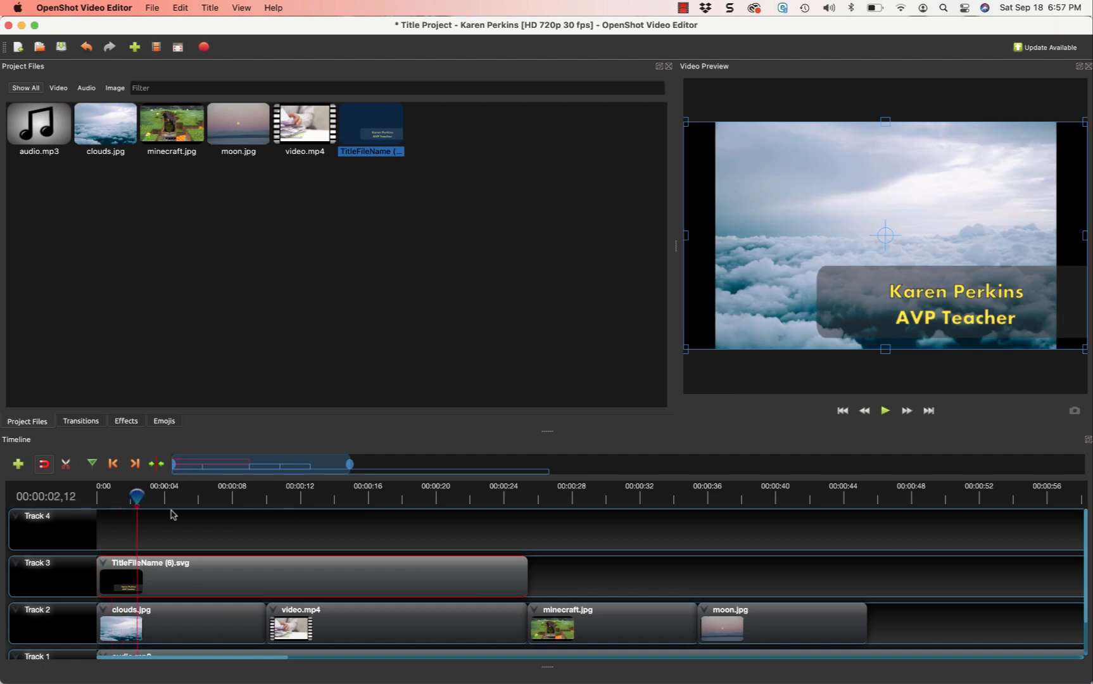
left_click_drag(328, 500, 92, 502)
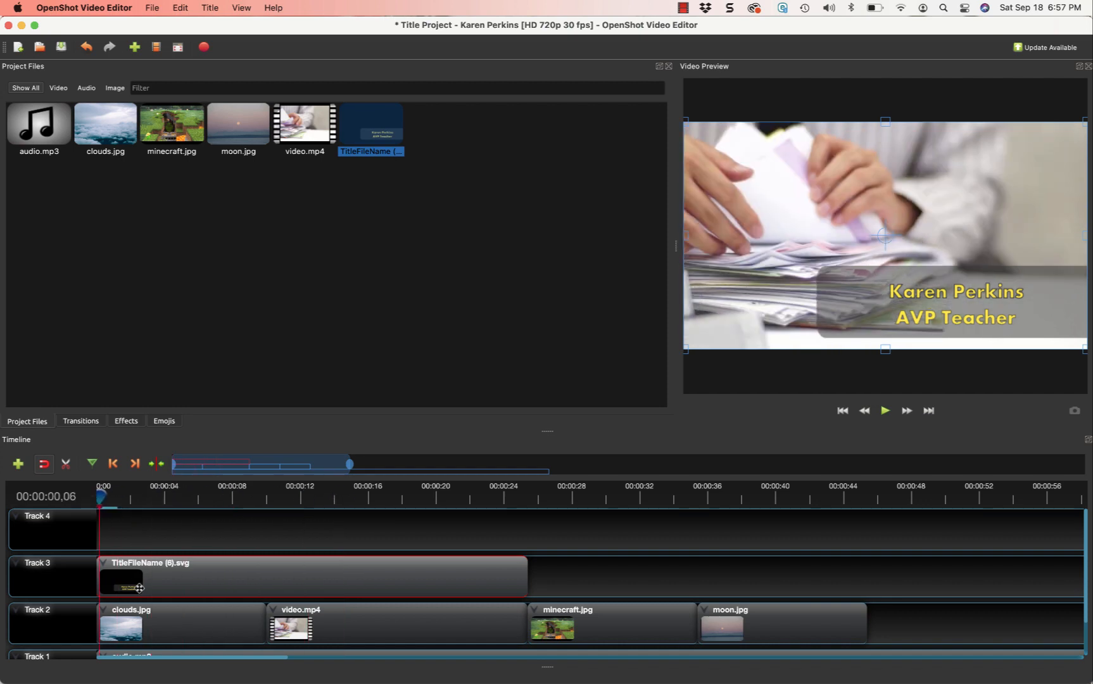
- Add a Fade to the title clip's start, shortened to a couple of seconds
left_click(81, 421)
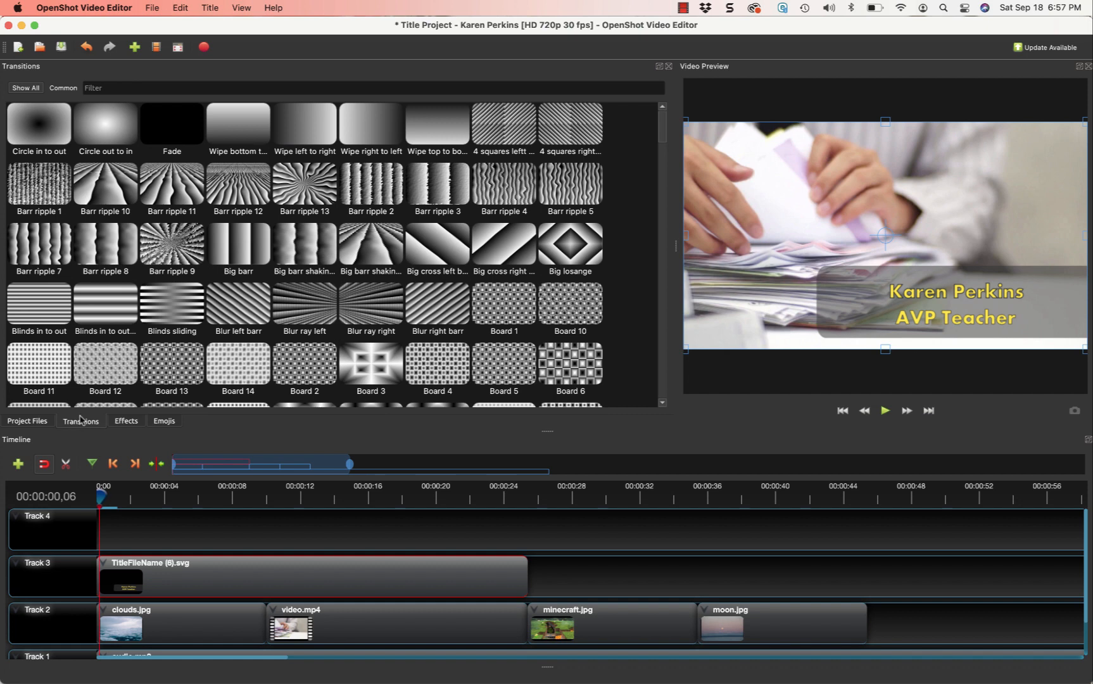
left_click_drag(176, 122, 96, 579)
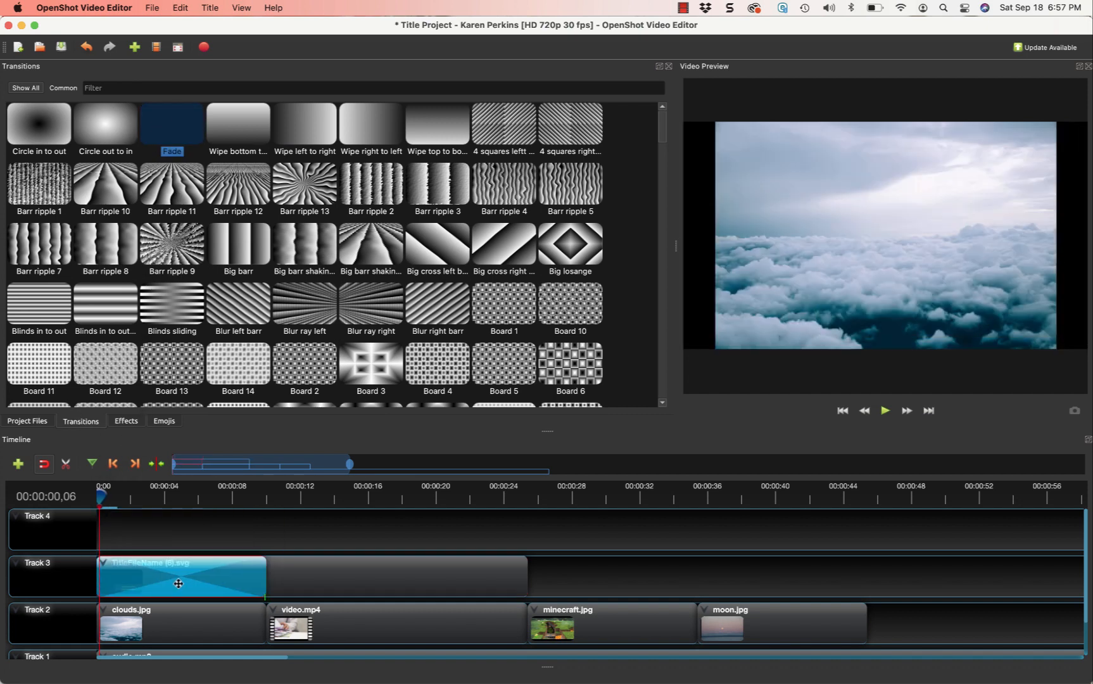
left_click_drag(266, 574, 136, 575)
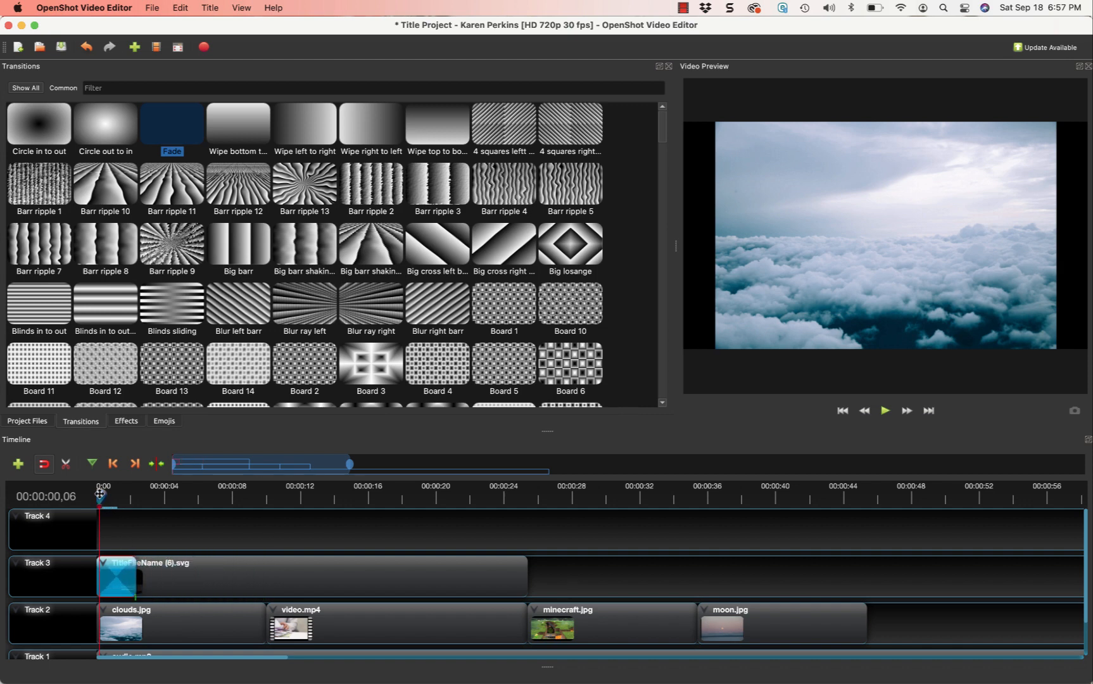
left_click_drag(99, 495, 162, 500)
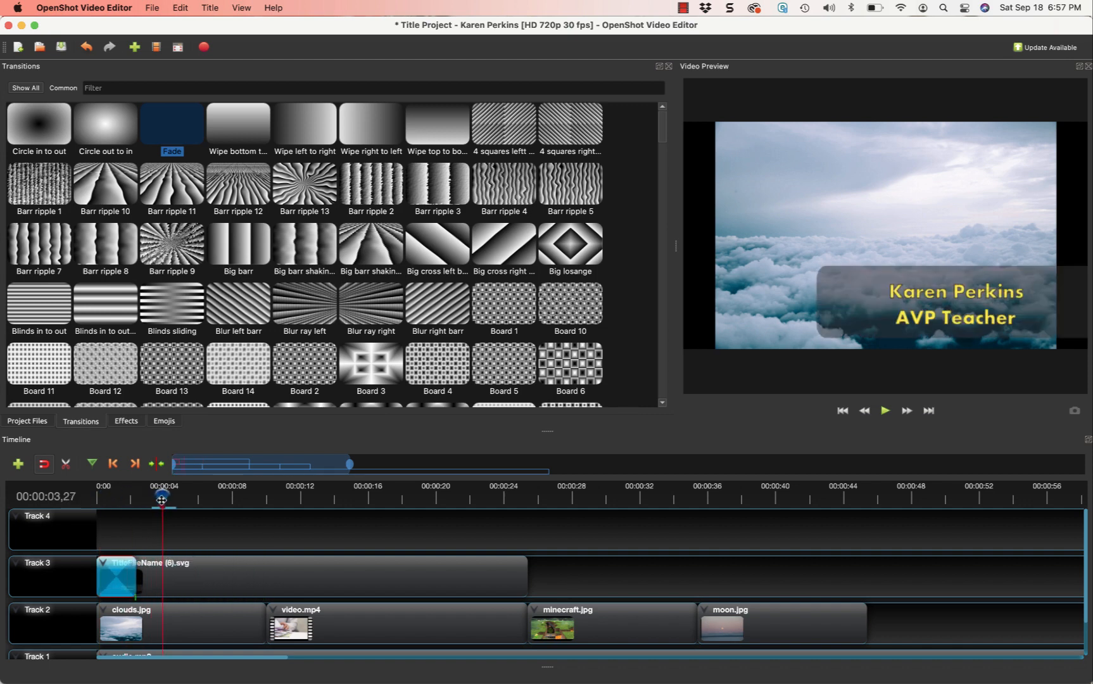
- Add a second Fade over the end of the title clip and review it near 21 seconds
left_click_drag(172, 123, 465, 577)
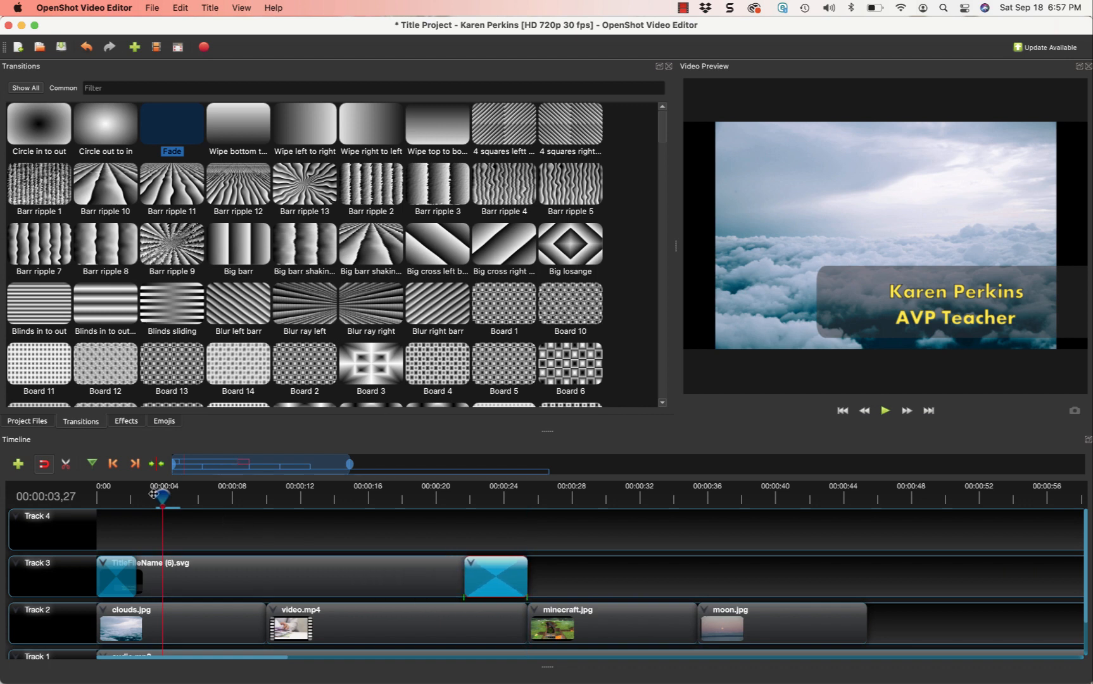
left_click_drag(162, 496, 361, 497)
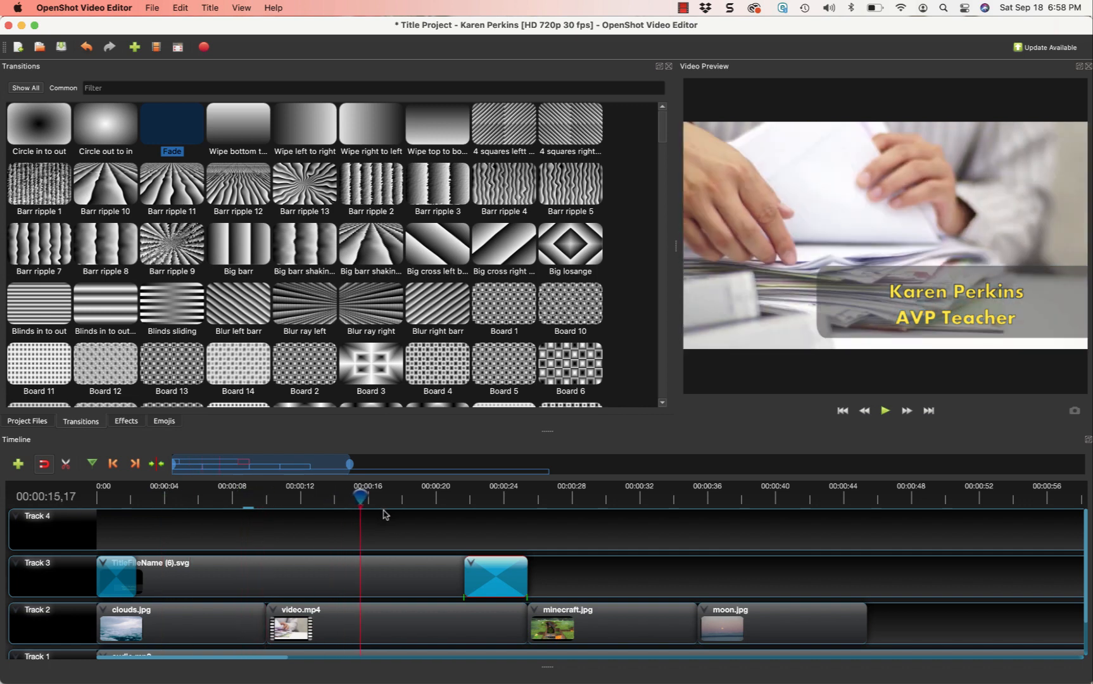
left_click(452, 497)
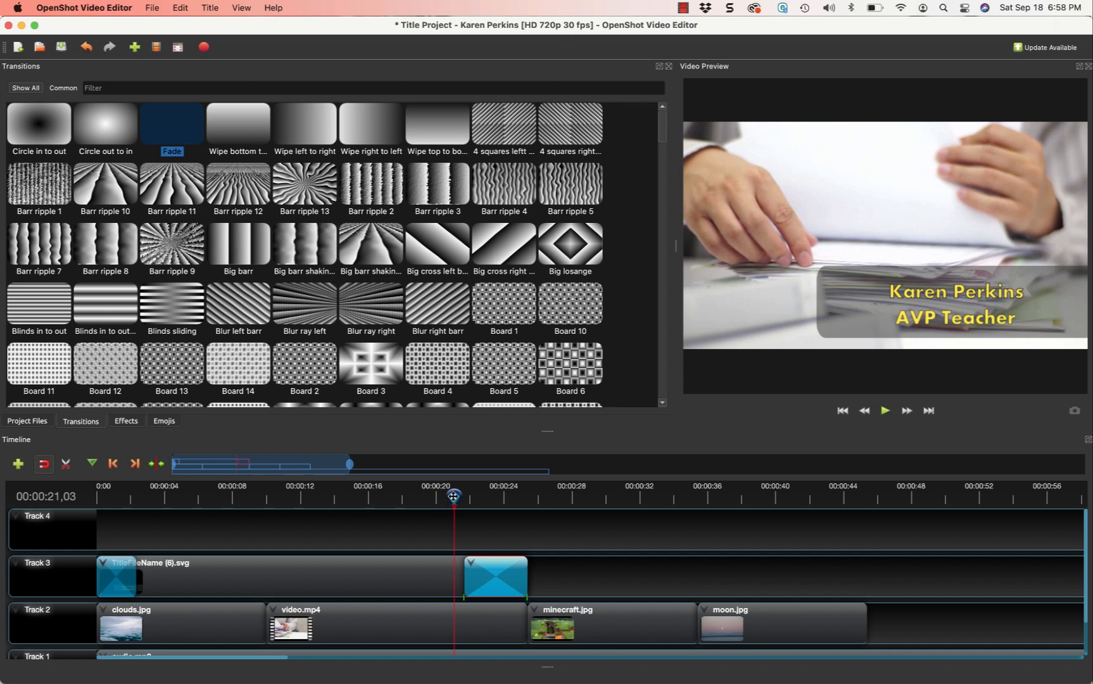
- Reverse the second Fade on Track 3, then scrub to confirm the title fades out near 00:00:25
right_click(482, 579)
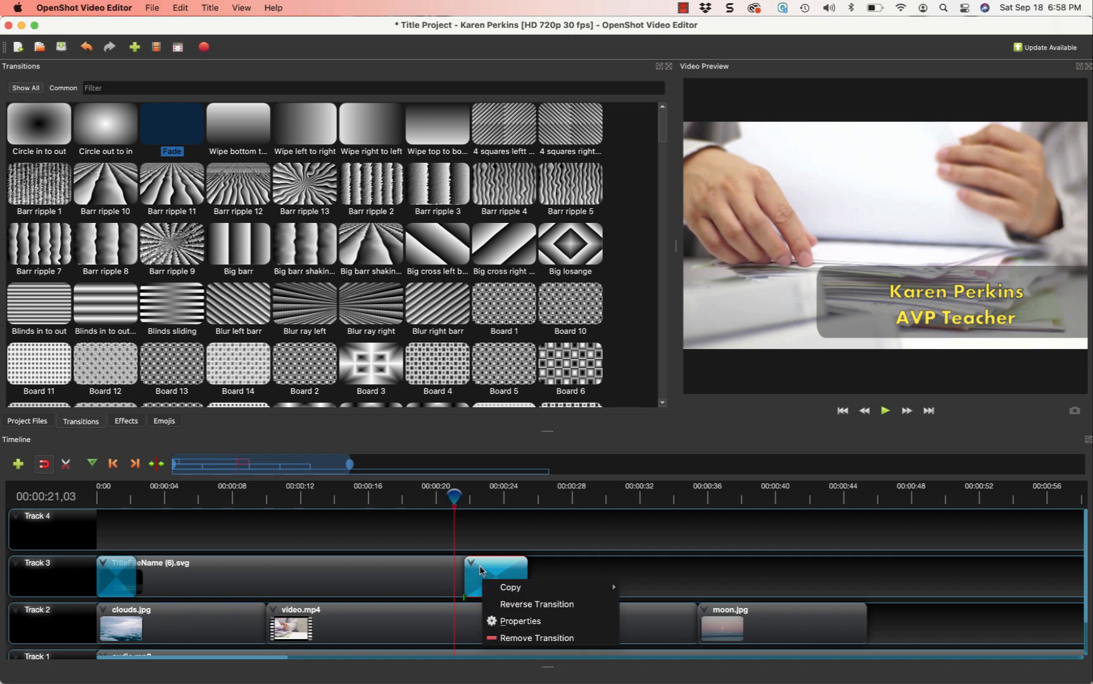
left_click(456, 496)
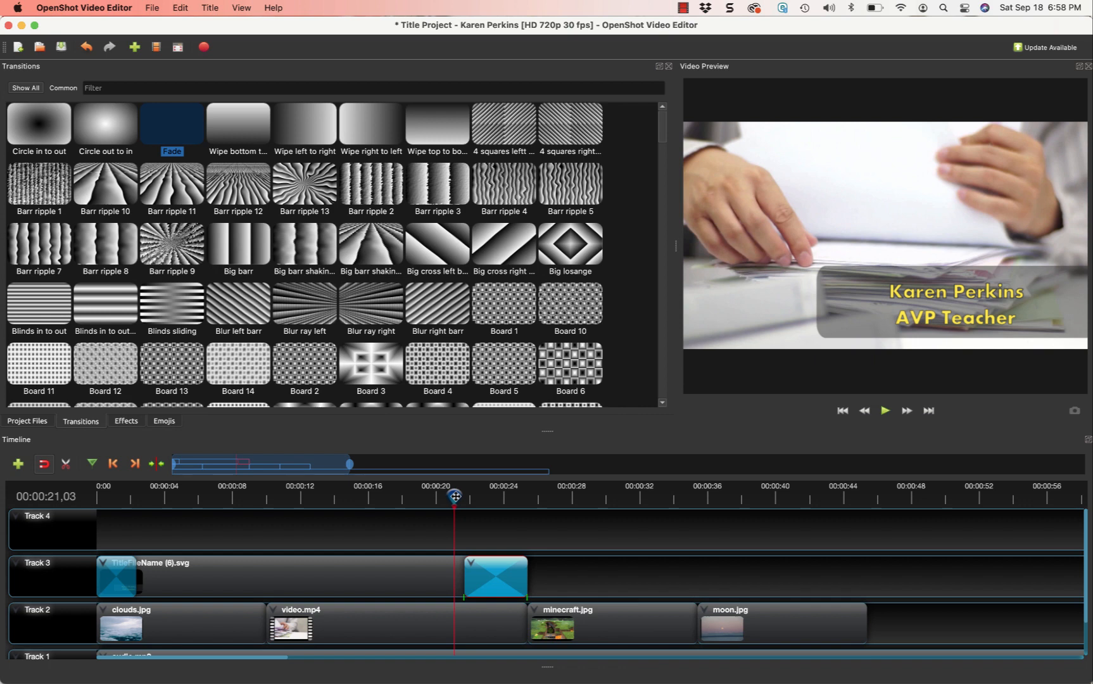
mouse_move(455, 497)
left_mouse_down()
mouse_move(527, 499)
mouse_move(459, 496)
left_mouse_up()
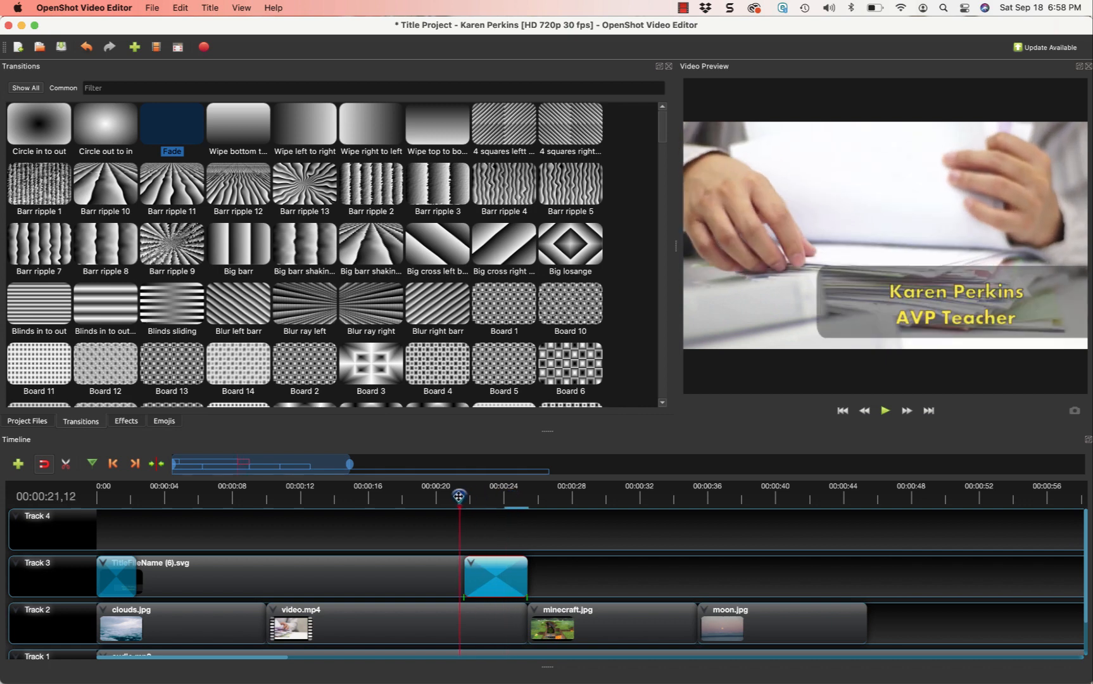
right_click(493, 571)
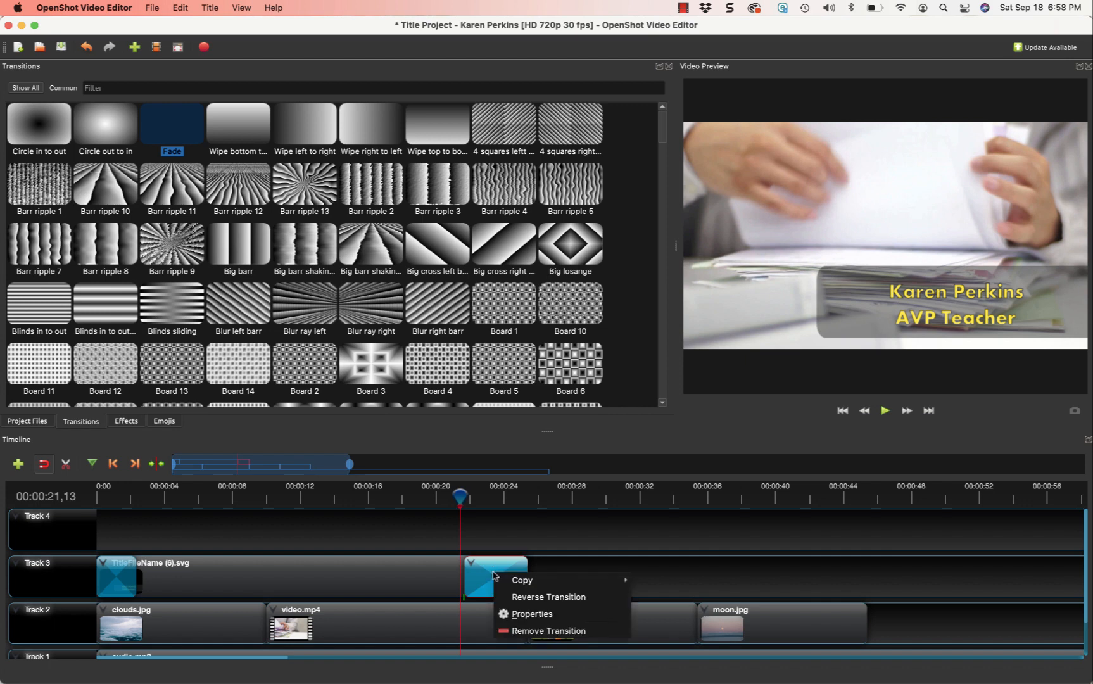
left_click(532, 604)
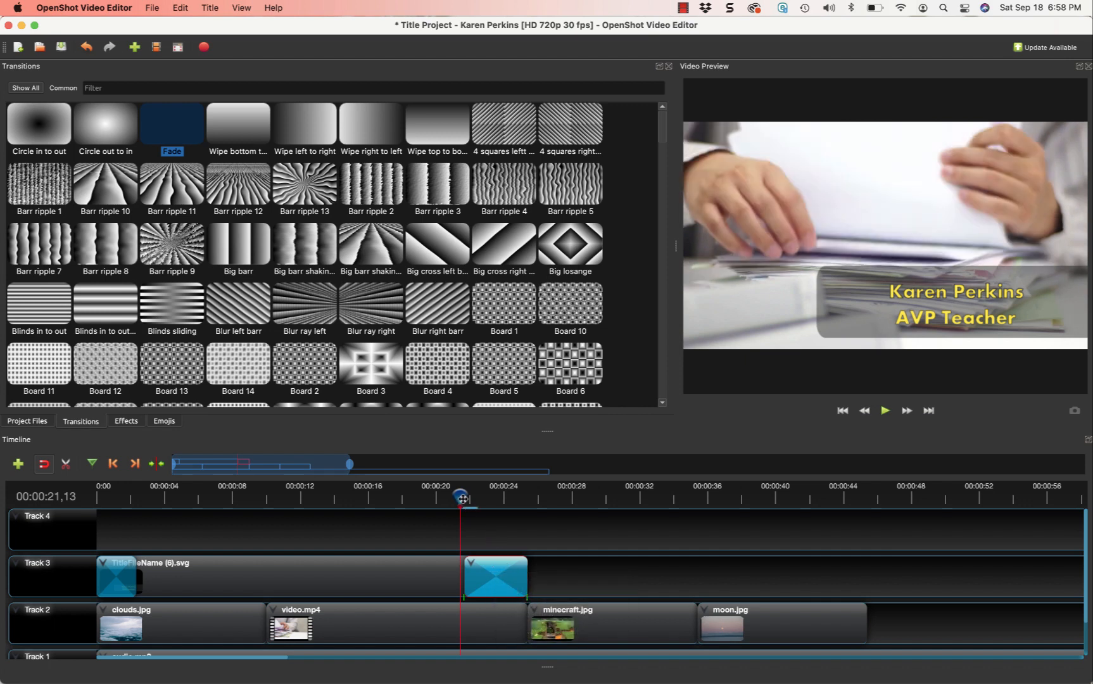
left_click_drag(460, 497, 397, 500)
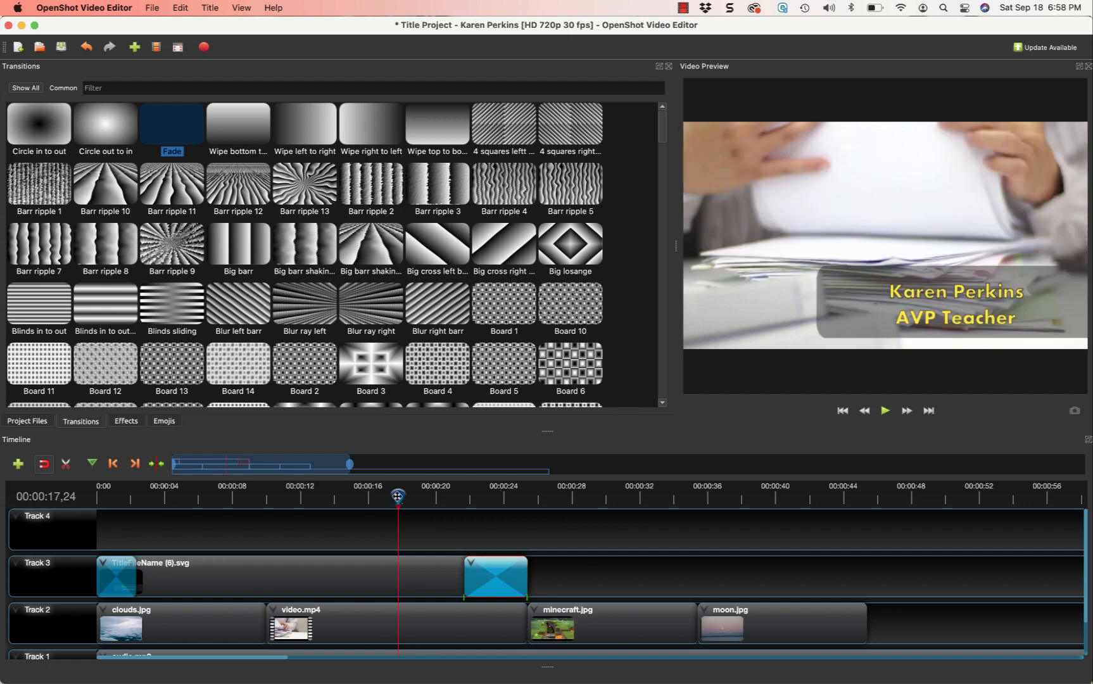
- Play from the start to preview the title fading in, then scrub back over its fade-out
left_click_drag(397, 497, 101, 497)
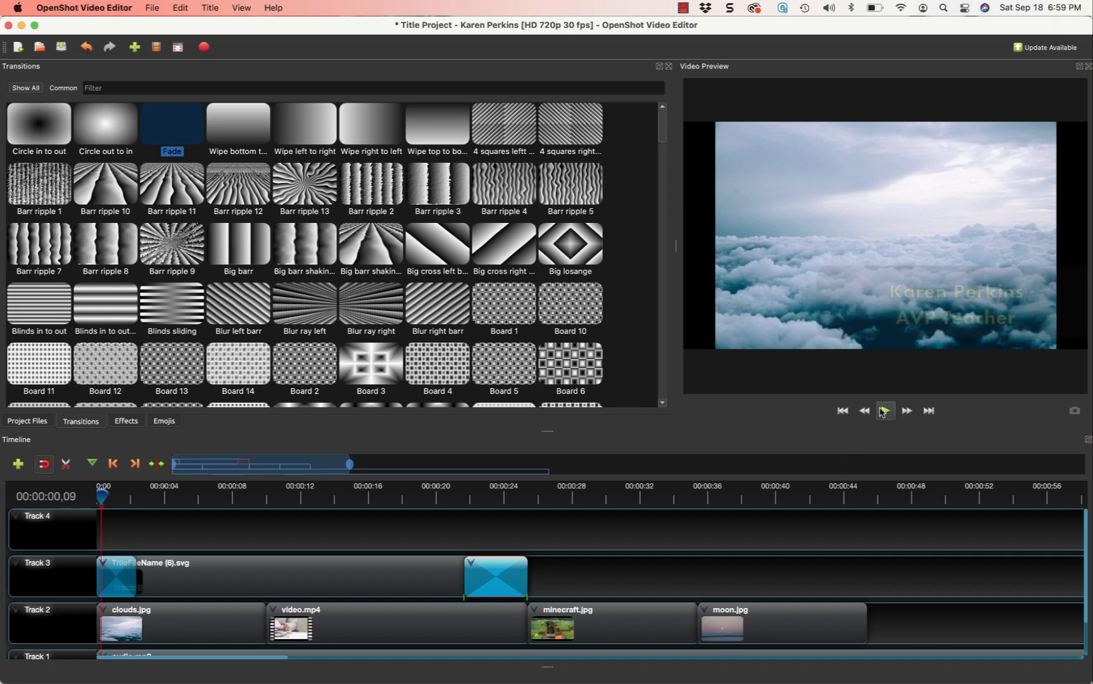
left_click(842, 411)
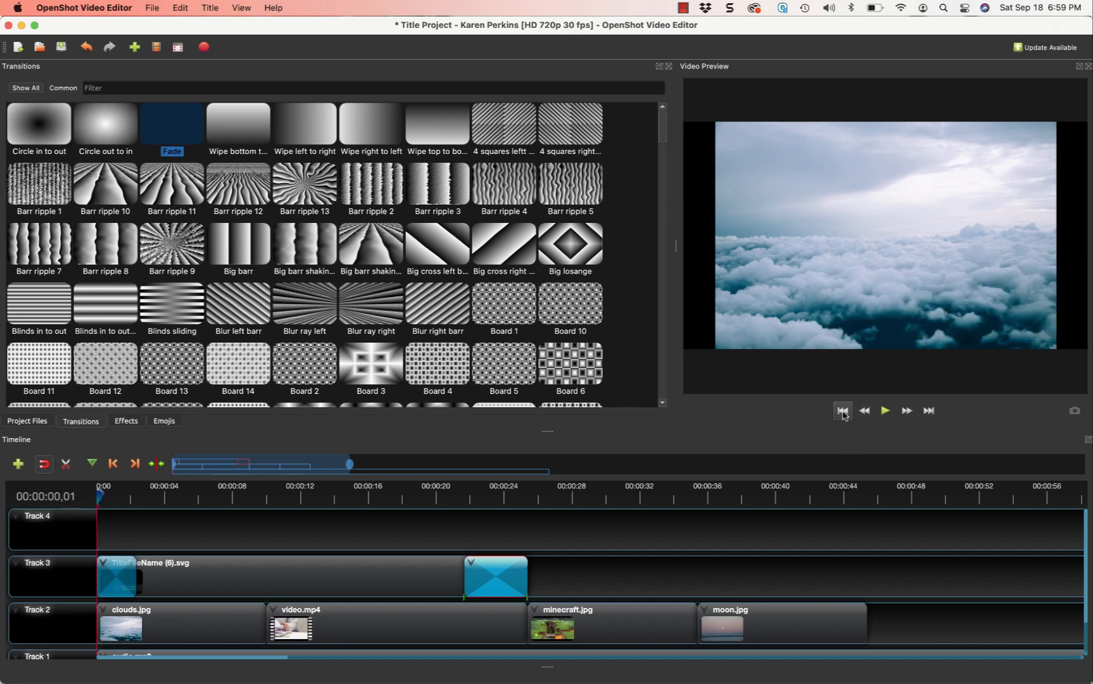
left_click(889, 412)
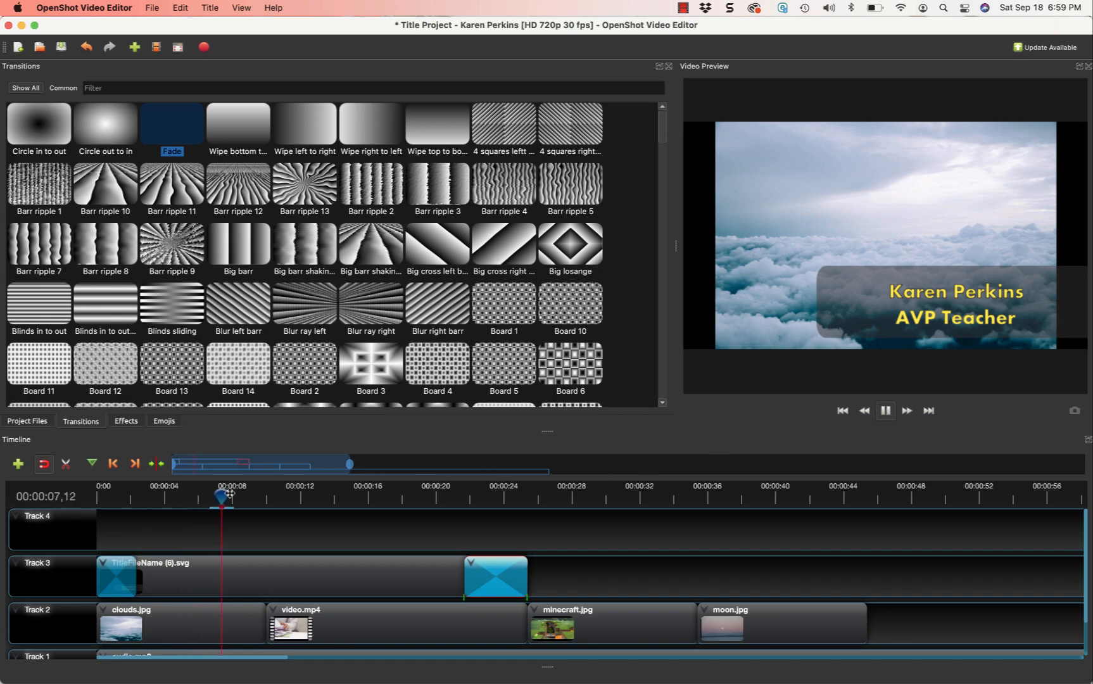
left_click_drag(229, 493, 421, 492)
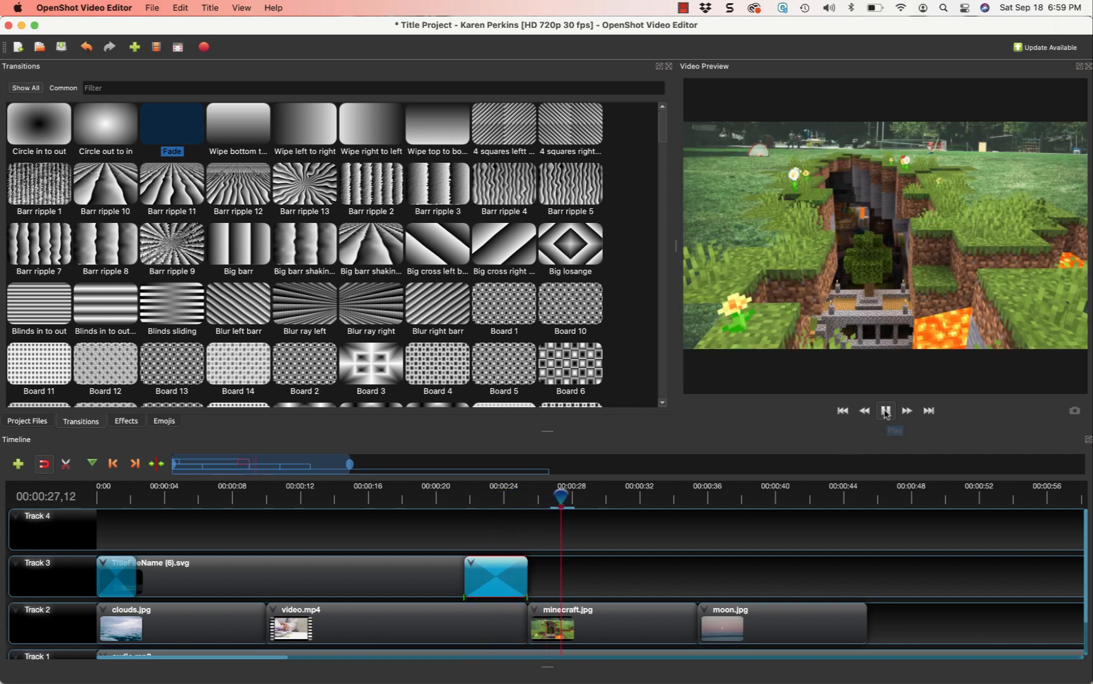
left_click(885, 411)
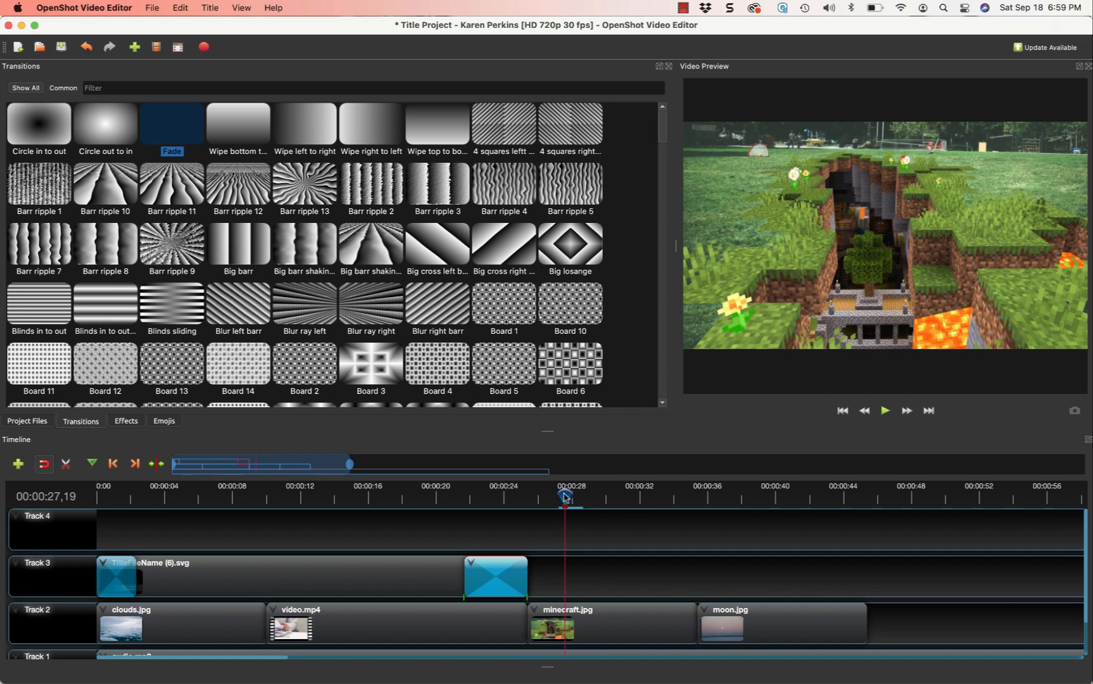
left_click_drag(565, 497, 449, 500)
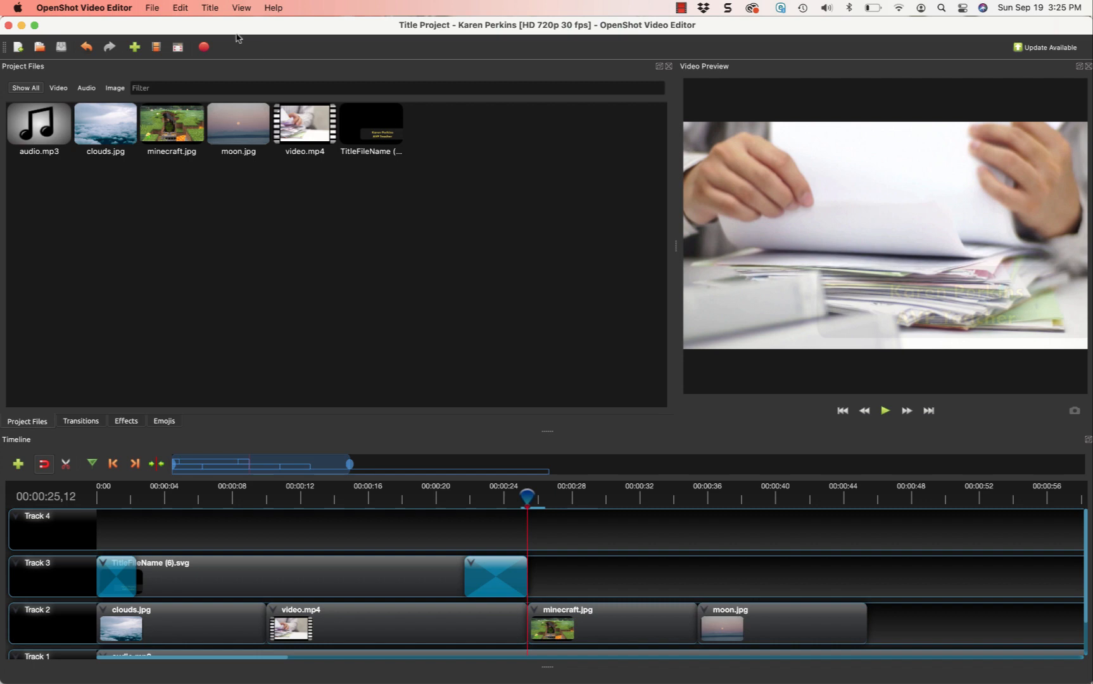
- Start a new title using the Gold 2 template
left_click(211, 9)
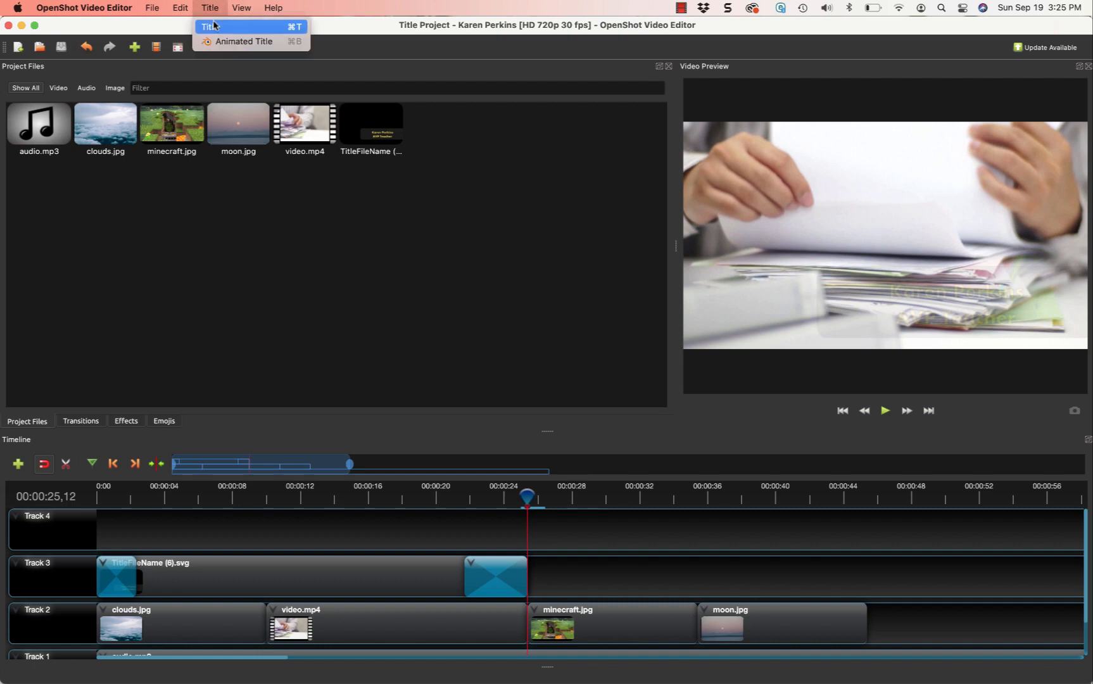
left_click(210, 26)
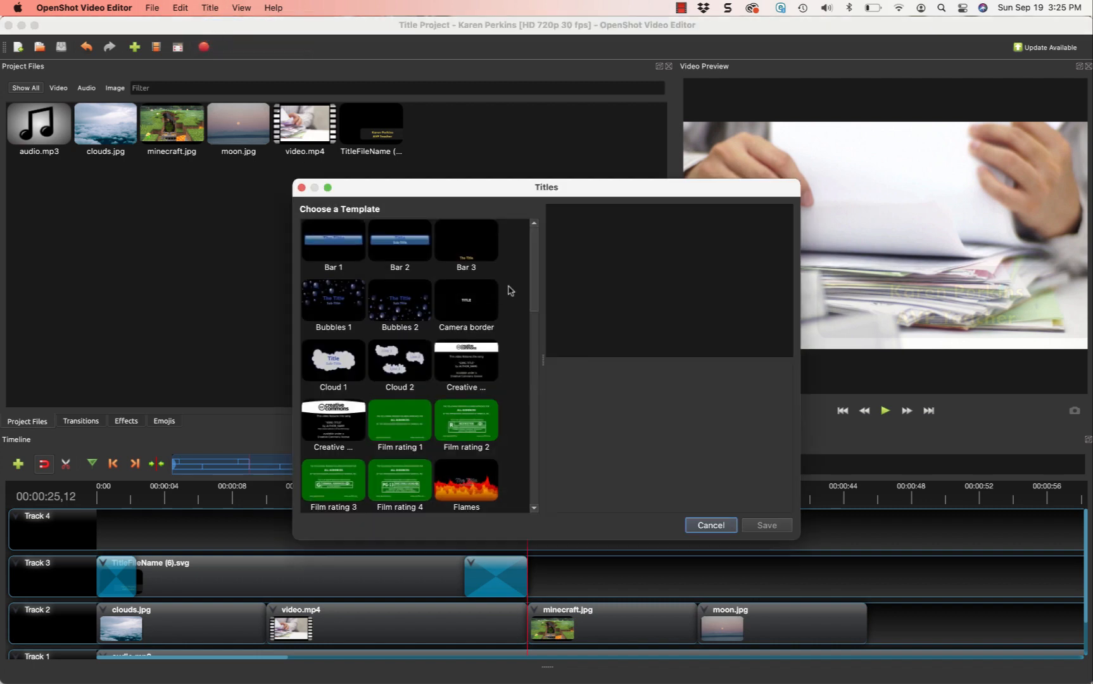
left_click_drag(535, 283, 535, 349)
left_click(403, 378)
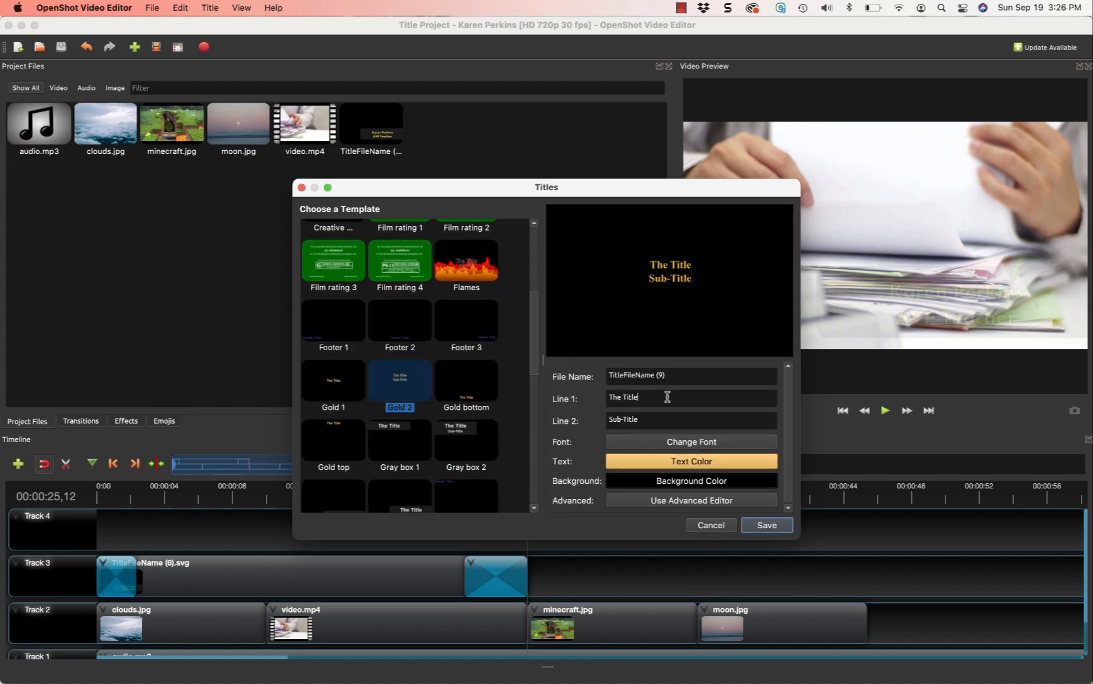
- Set Line 1 to 'Directed by' and Line 2 to the director's name, then save the title
left_click_drag(667, 395, 595, 396)
type("Dire")
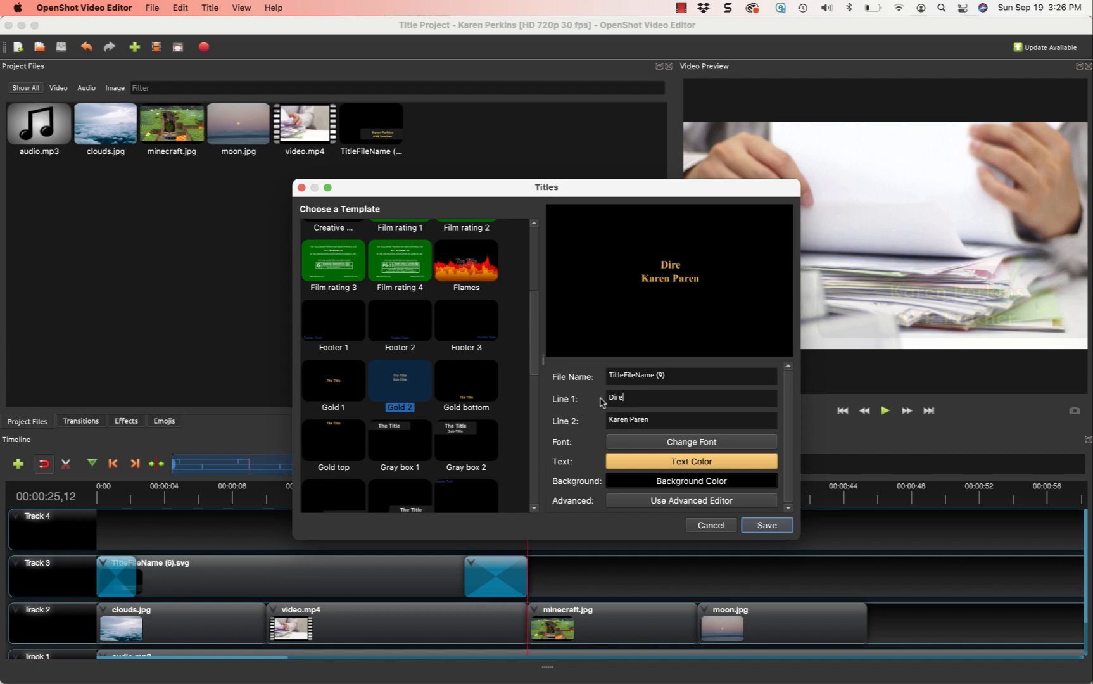
type("cted by")
left_click_drag(658, 422, 601, 421)
type("Karen P")
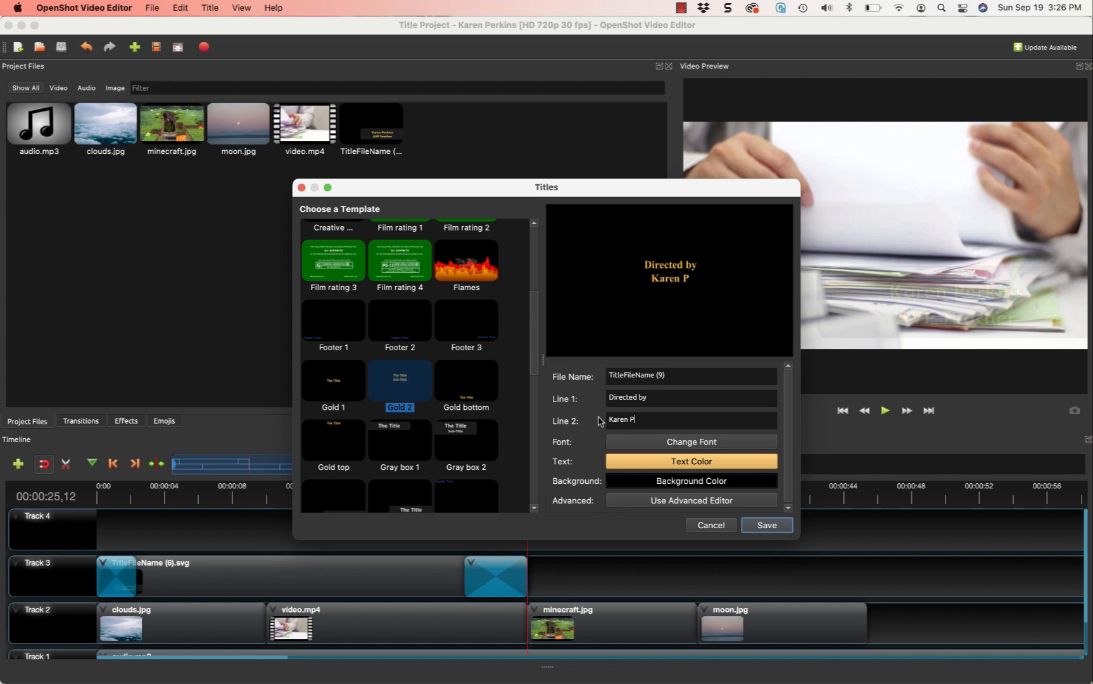
type("erkins")
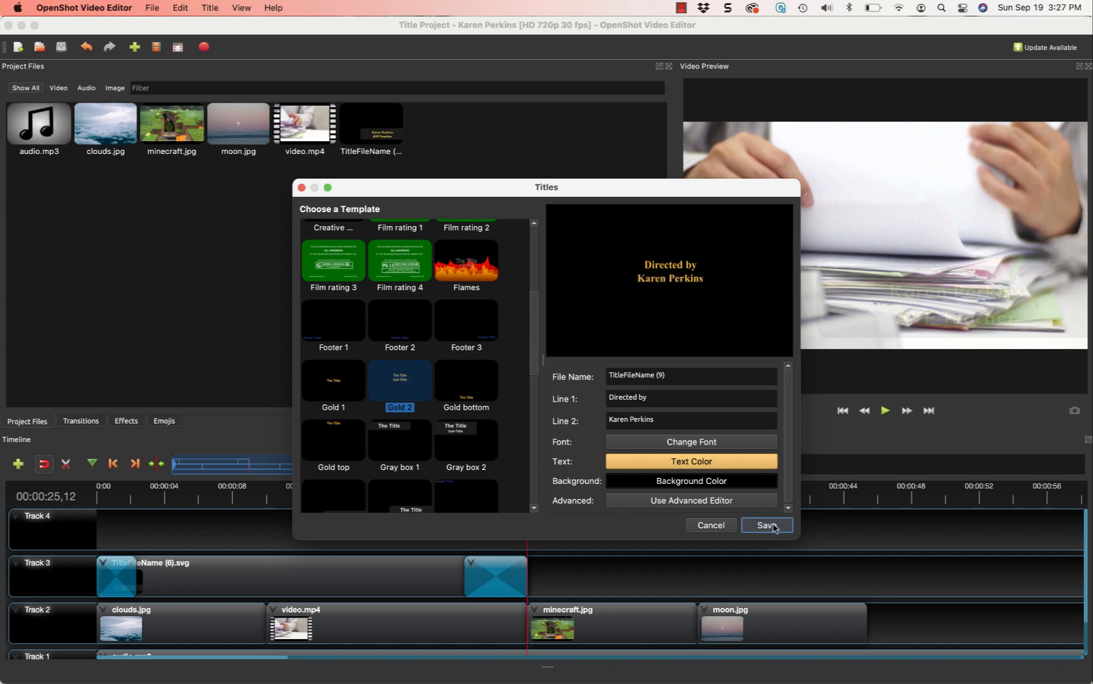
left_click(766, 525)
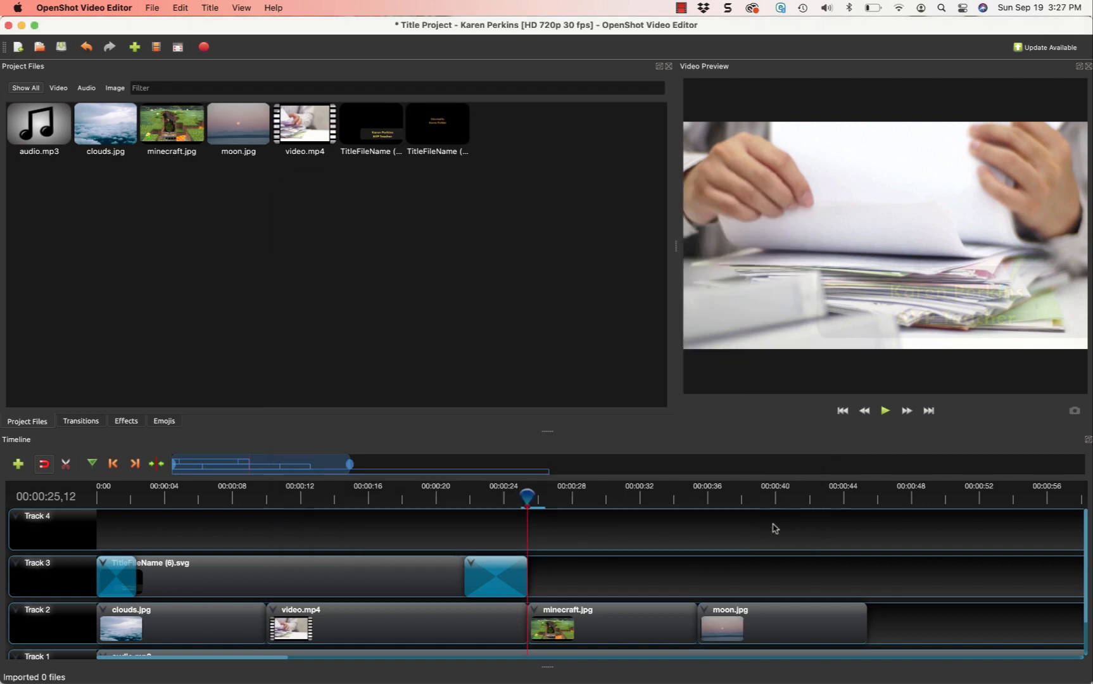
- Start another new title from the Gold 2 template
left_click(209, 8)
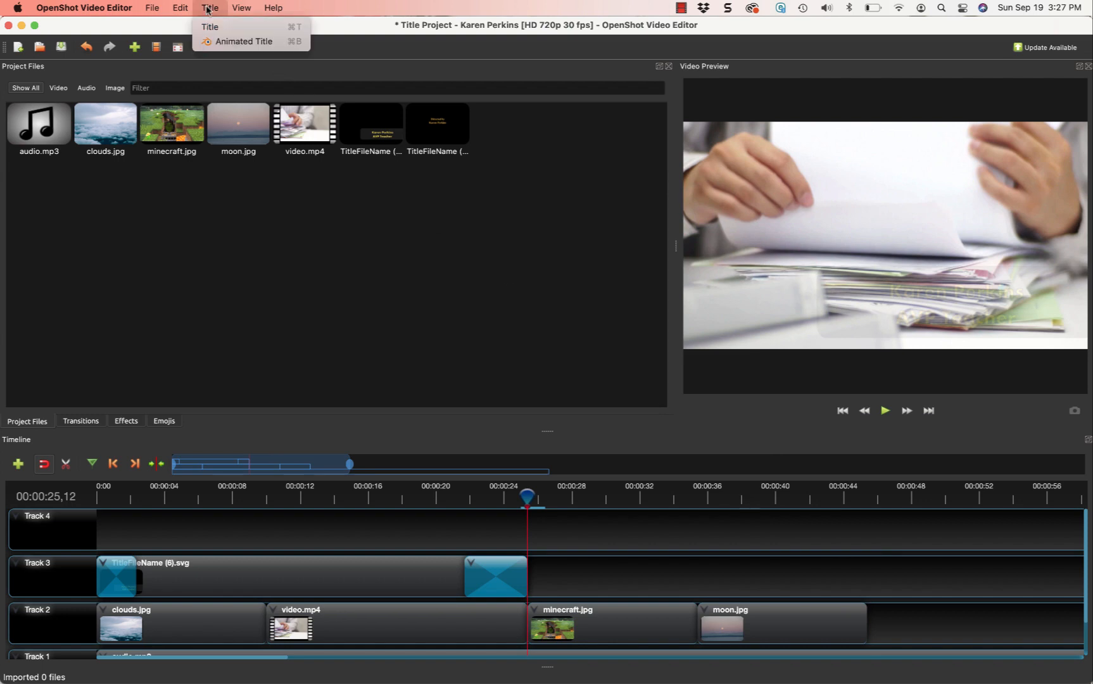
left_click(209, 26)
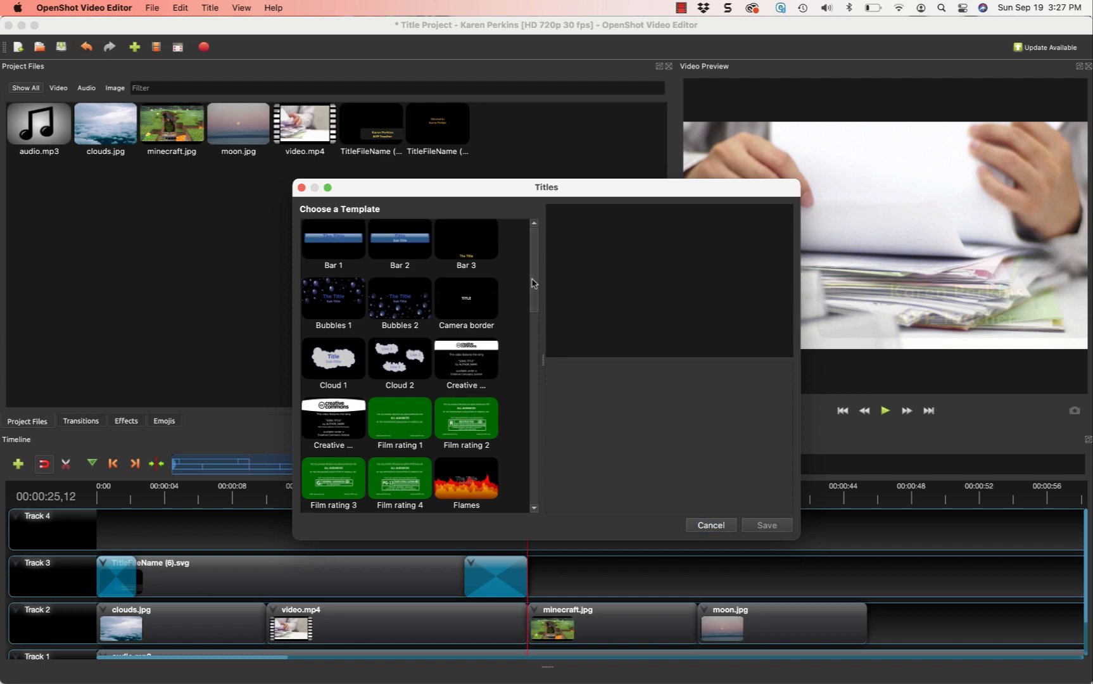
left_click_drag(532, 283, 532, 345)
left_click(401, 382)
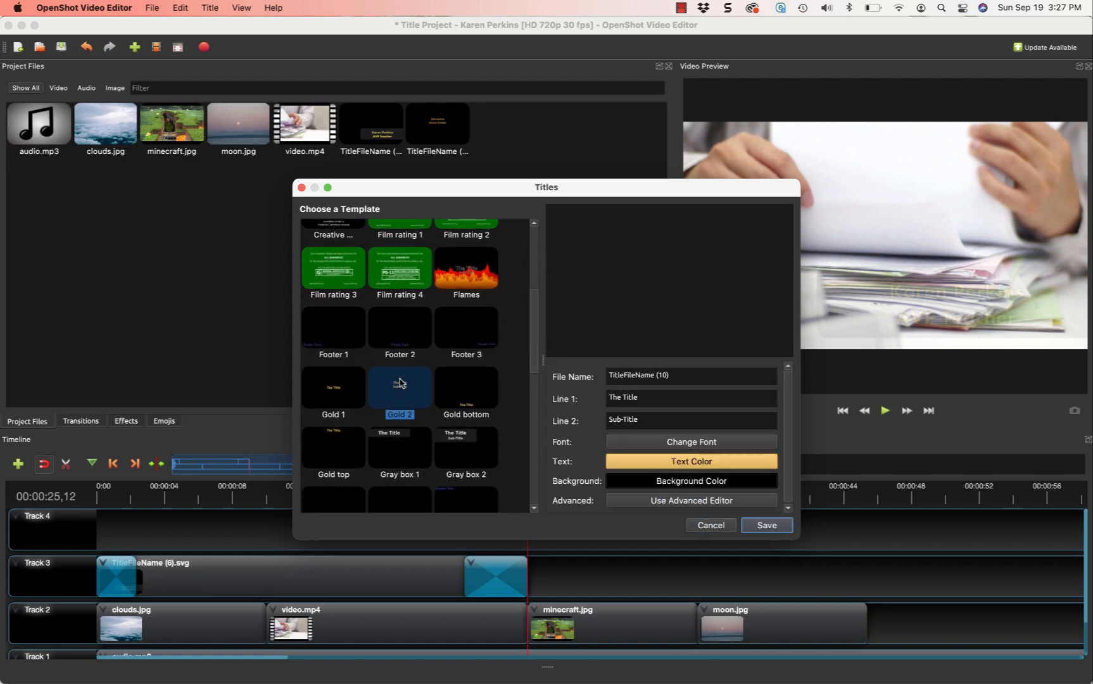
- Enter 'Starring' and 'The AVP Team' as the two title lines and save it
left_click_drag(656, 395, 597, 396)
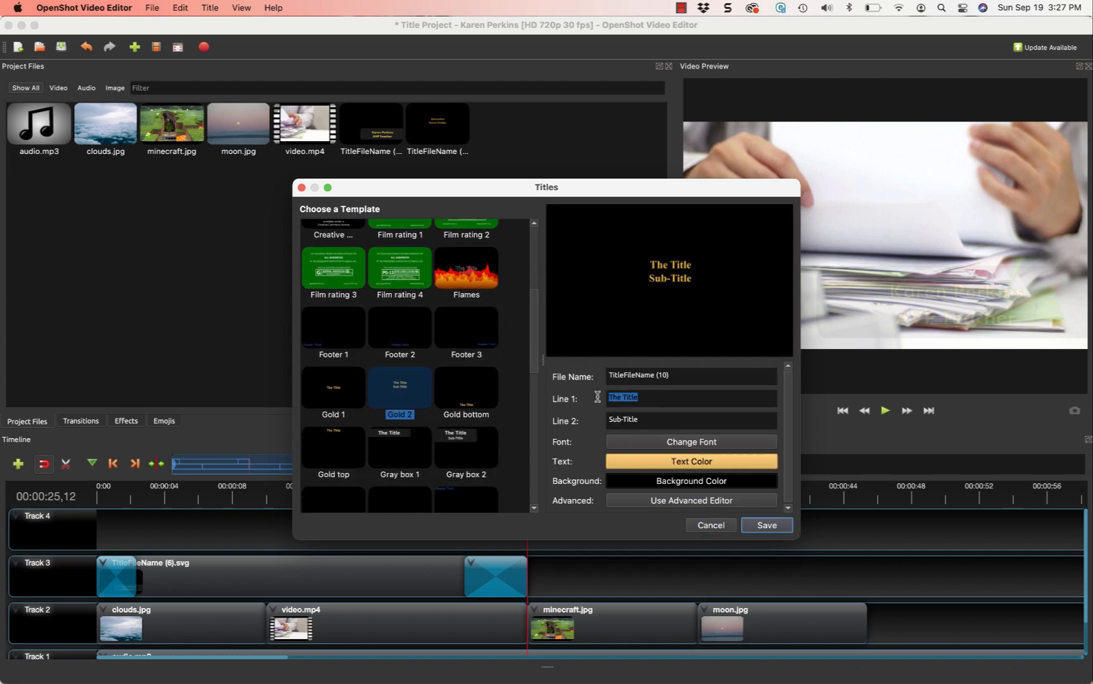
type("Starring")
left_click(654, 419)
left_click_drag(654, 419, 595, 417)
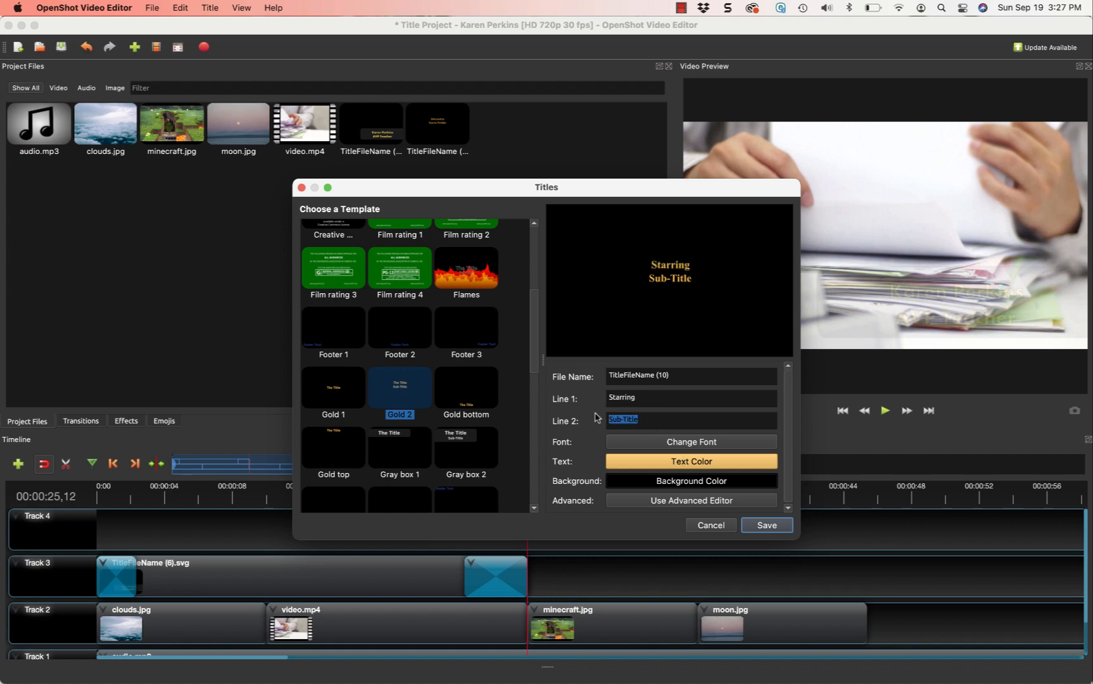
type("The AVP Team")
left_click(767, 525)
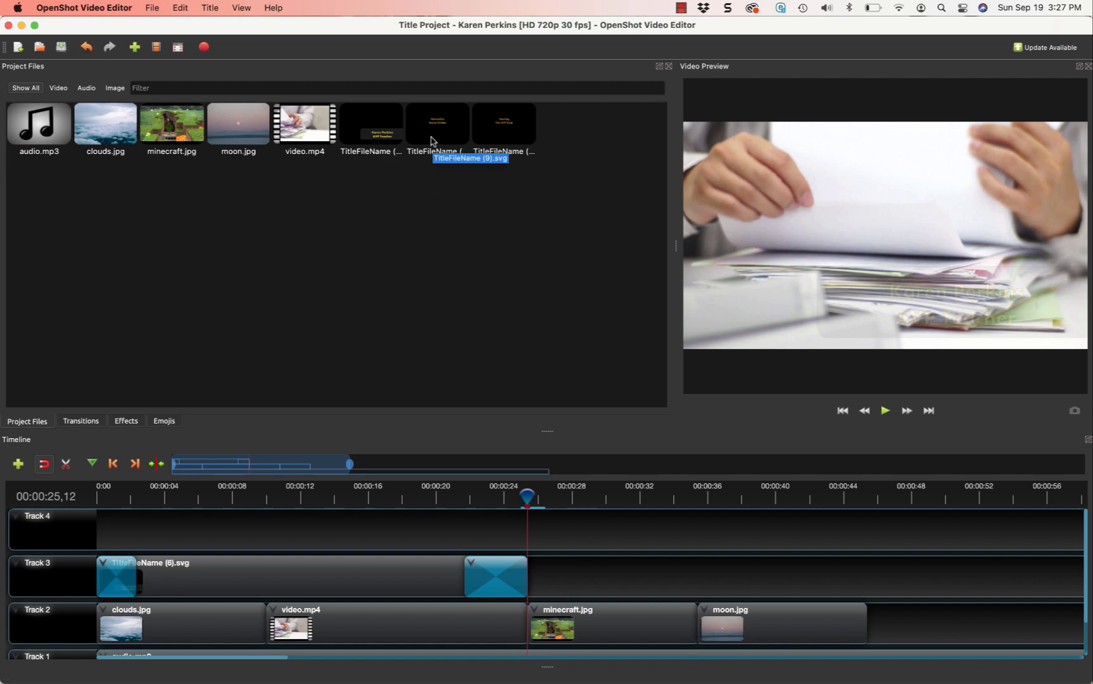
- Place TitleFileName (9).svg on Track 3 near 25 s and TitleFileName (10).svg on Track 4 just after
left_click_drag(431, 141, 529, 562)
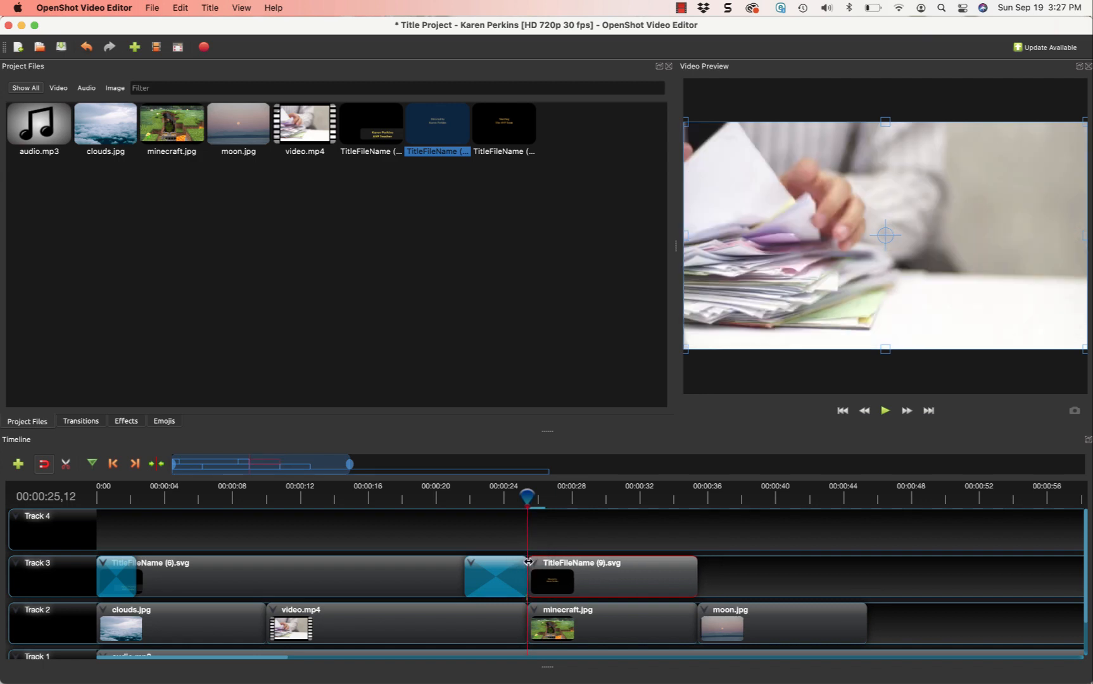
left_click(505, 127)
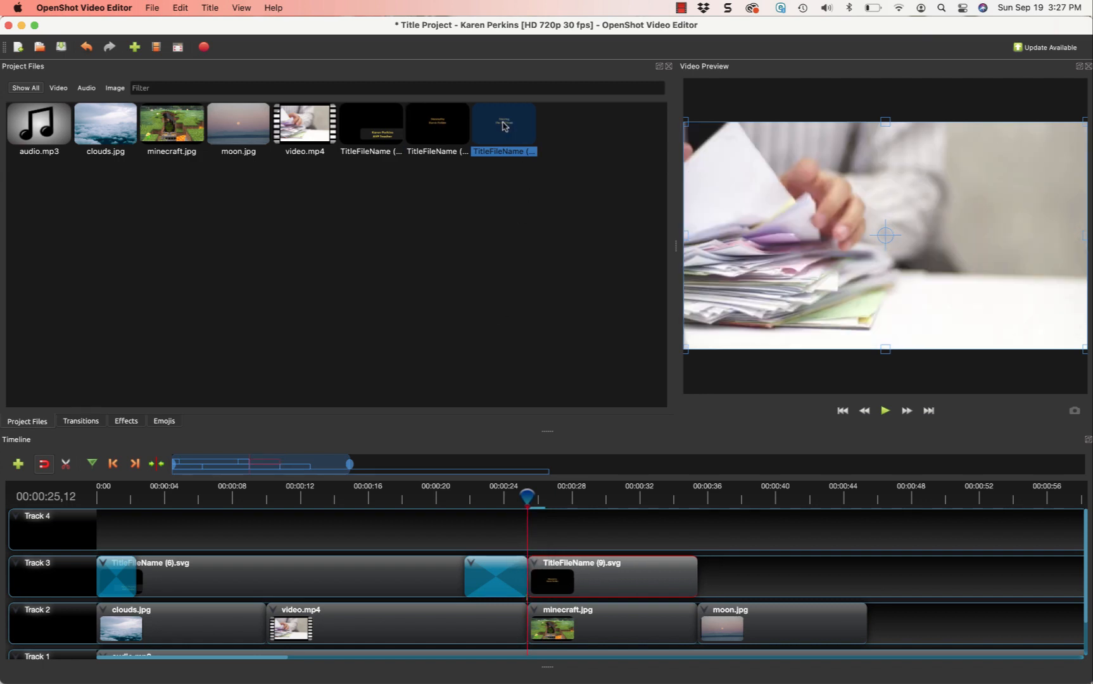
left_click_drag(503, 125, 547, 518)
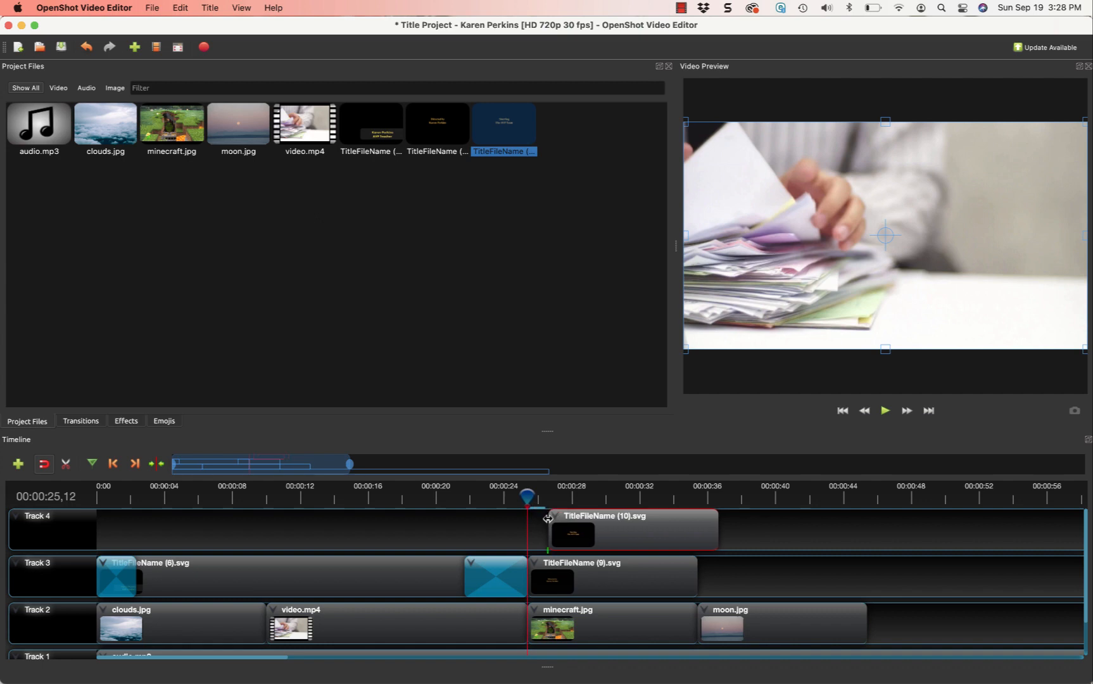
left_click(580, 575)
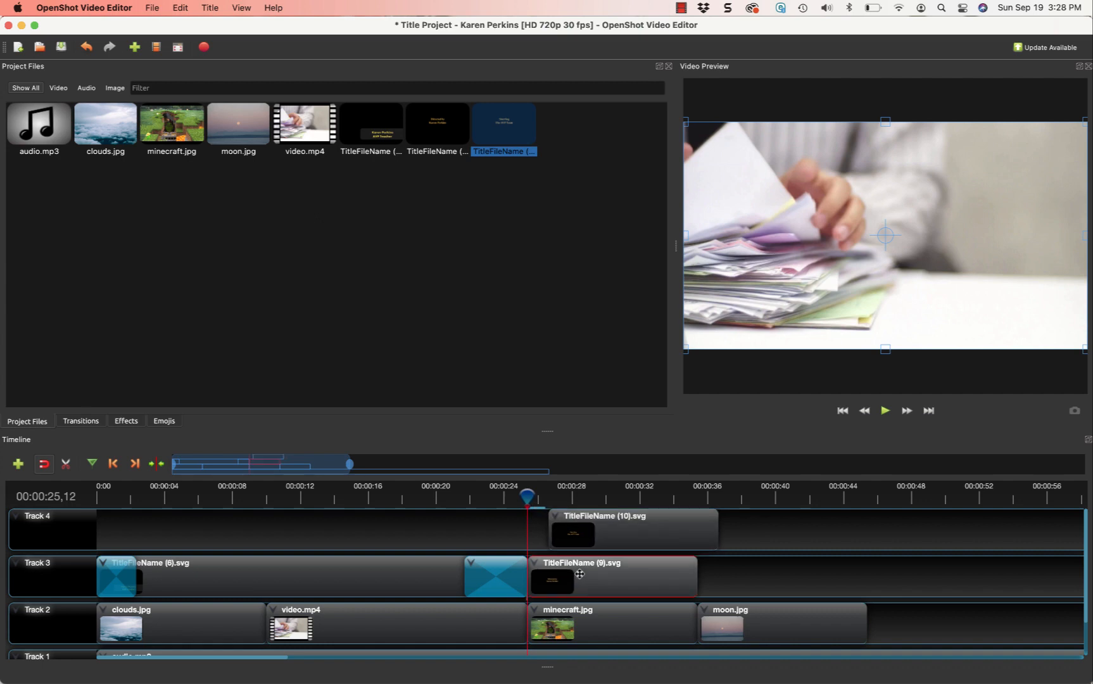
- Animate the Directed by clip edge to edge for its entire duration
right_click(580, 574)
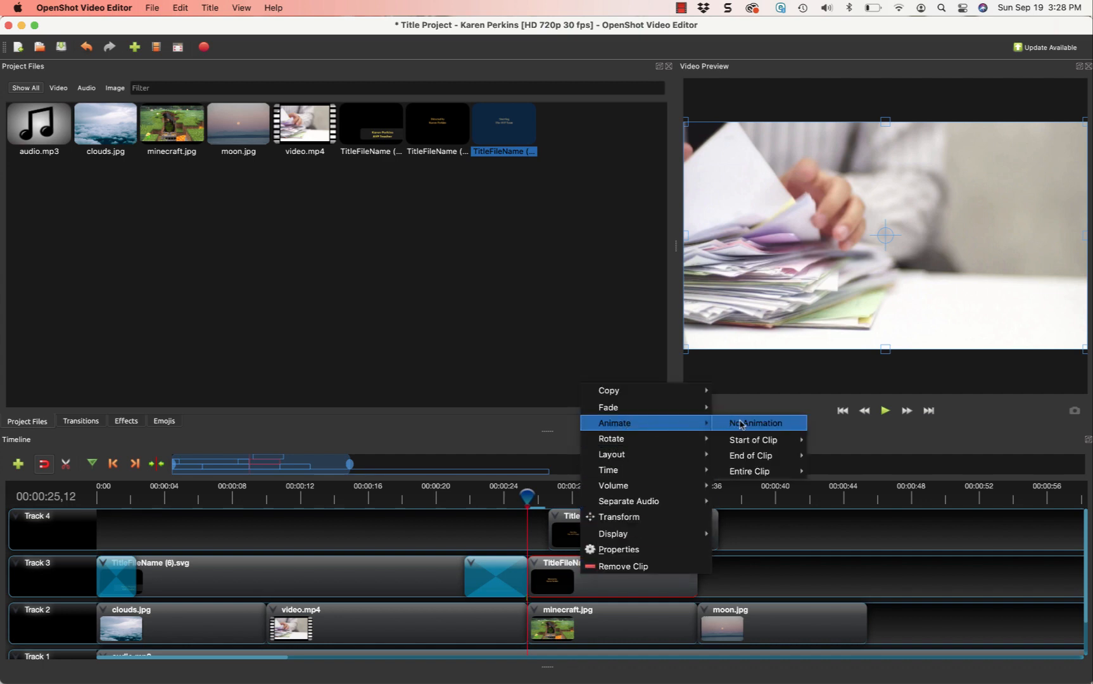
mouse_move(754, 469)
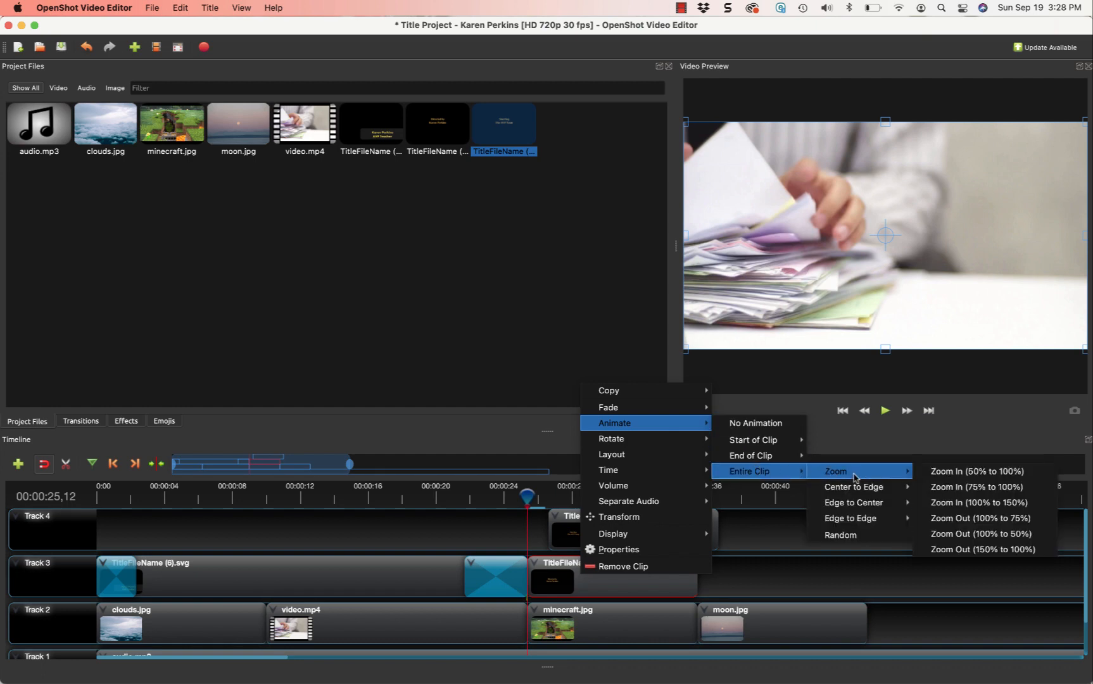
mouse_move(870, 518)
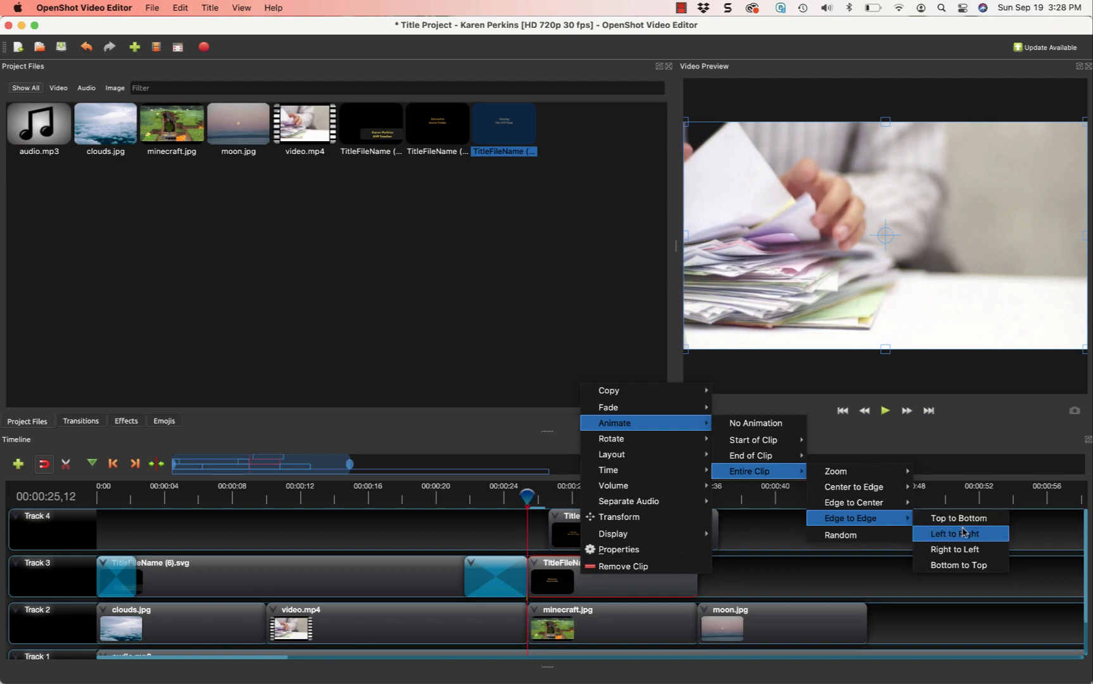
left_click(970, 566)
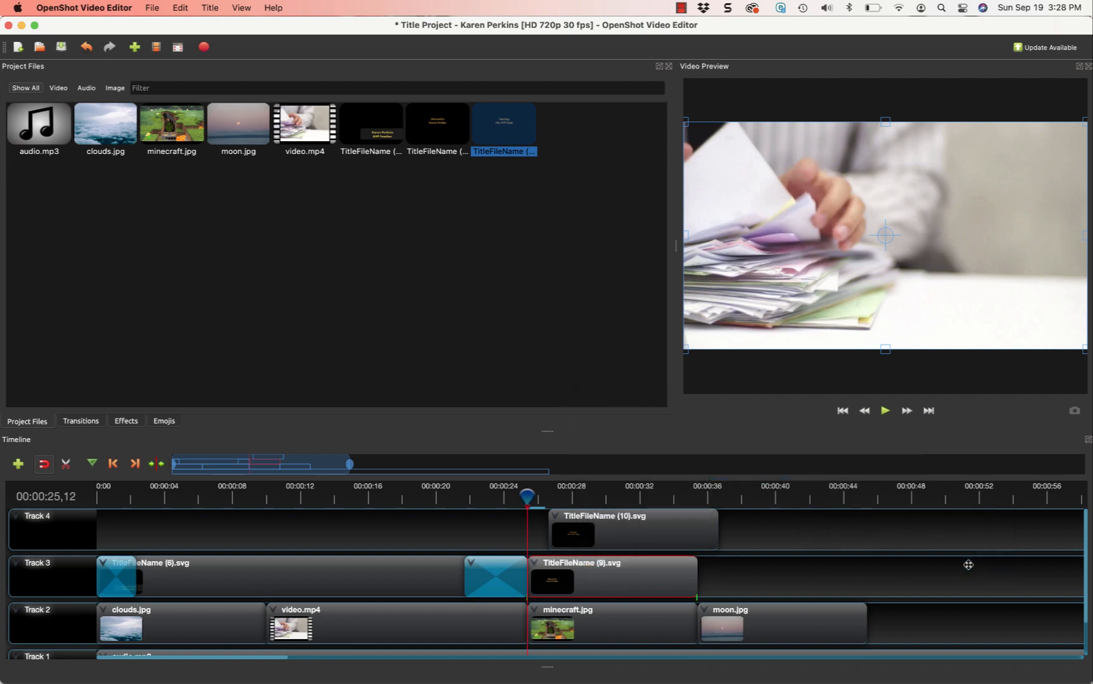
- Animate the Starring clip on Track 4 edge to edge, bottom to top, for the entire clip
left_click(664, 539)
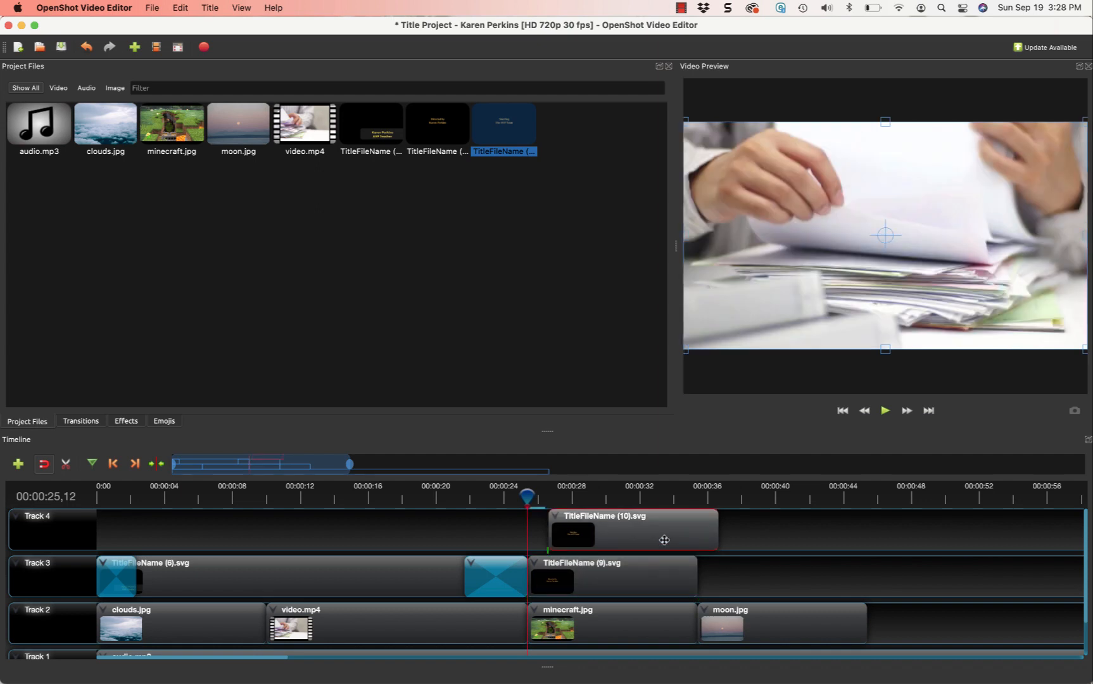
right_click(663, 539)
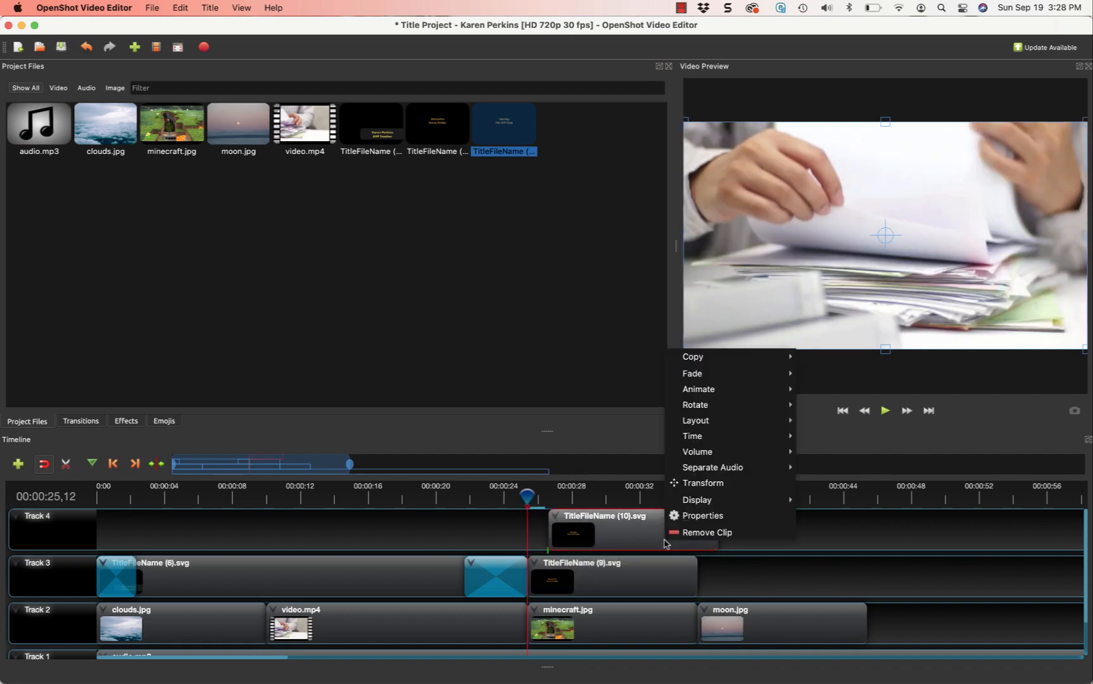
mouse_move(710, 390)
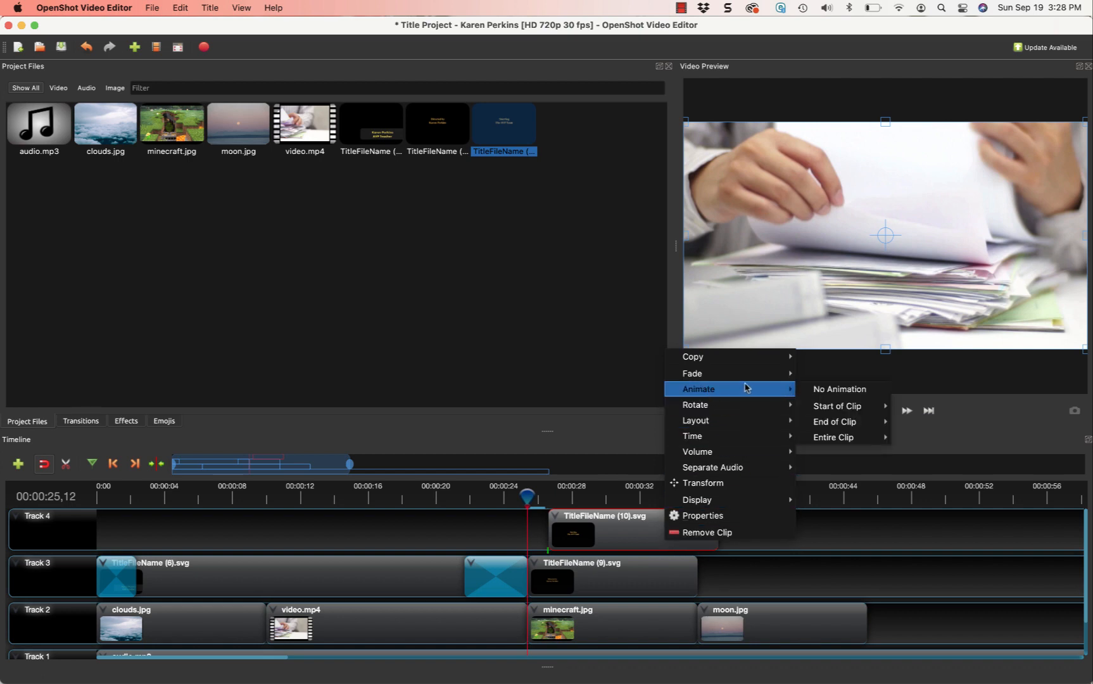
mouse_move(847, 441)
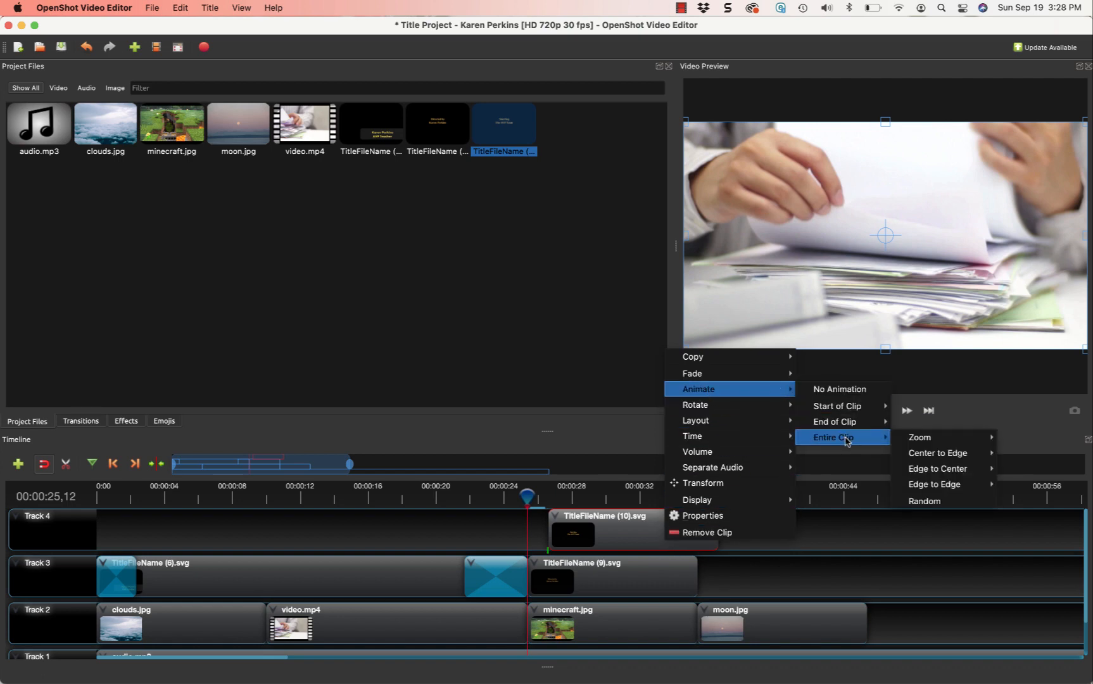
mouse_move(932, 444)
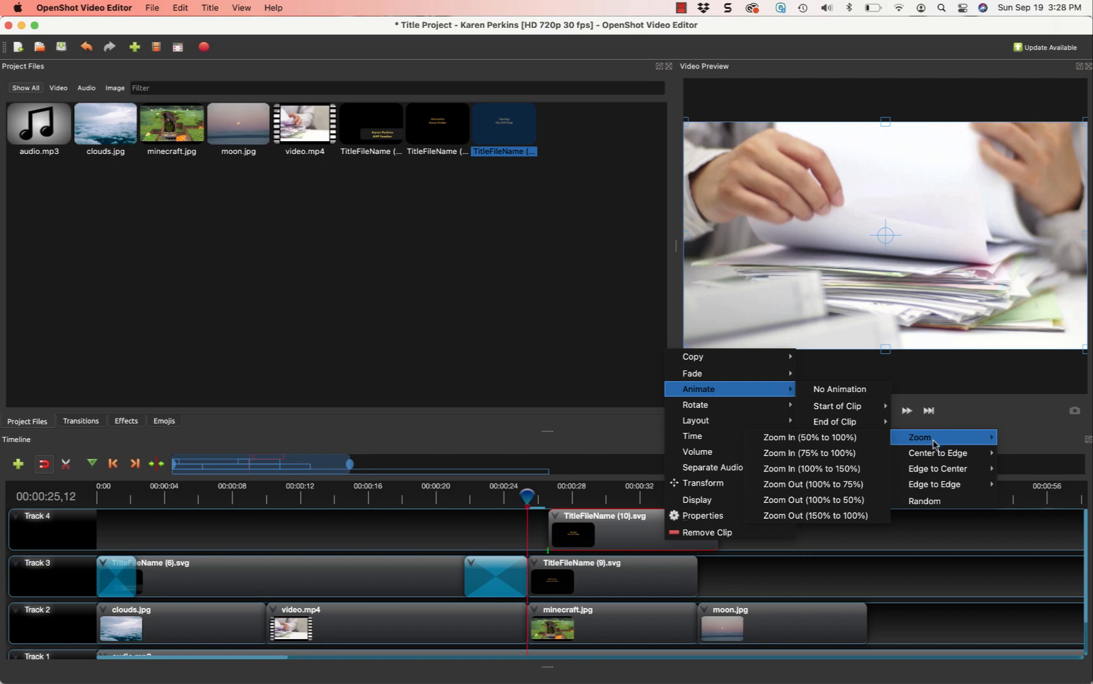
mouse_move(943, 488)
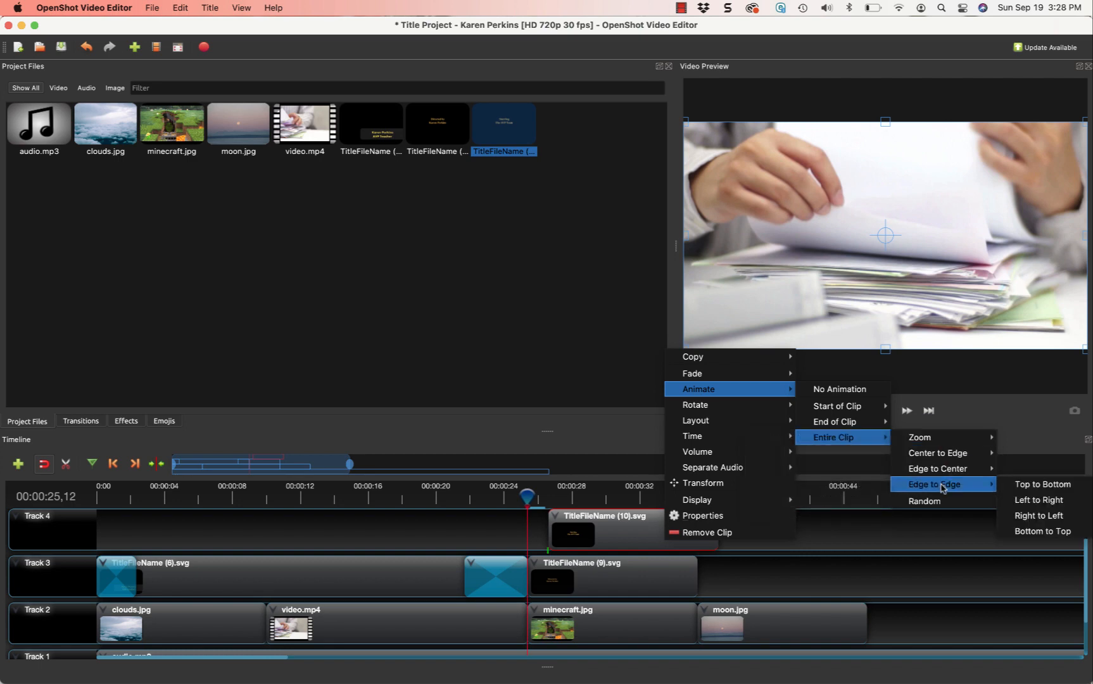
left_click(1044, 532)
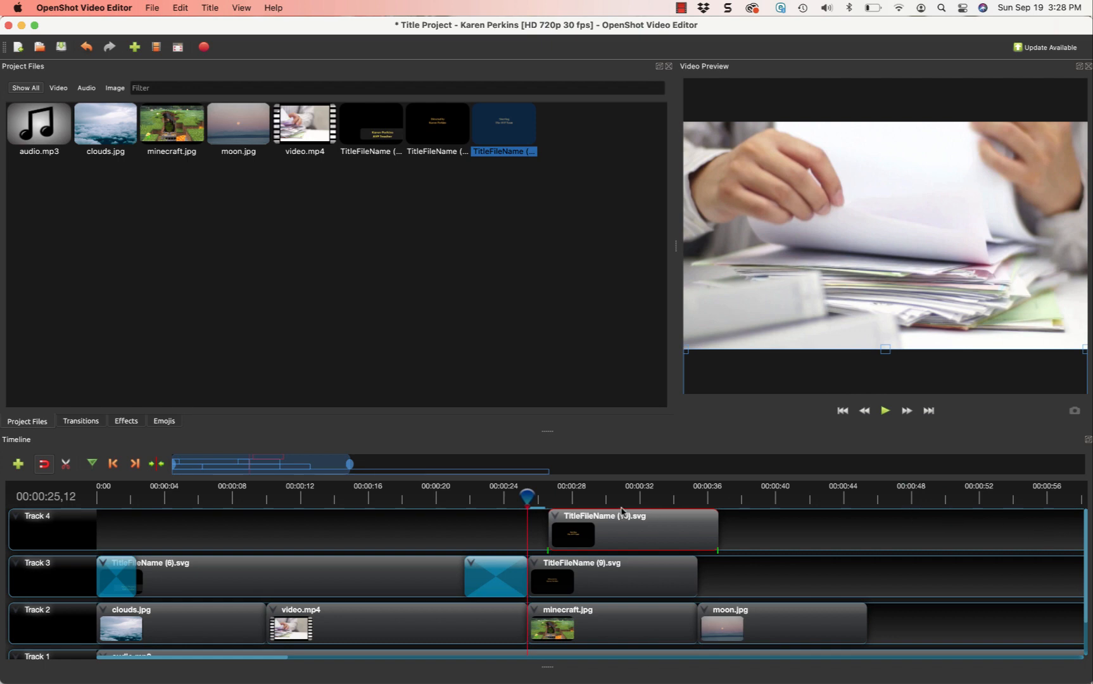
left_click(884, 411)
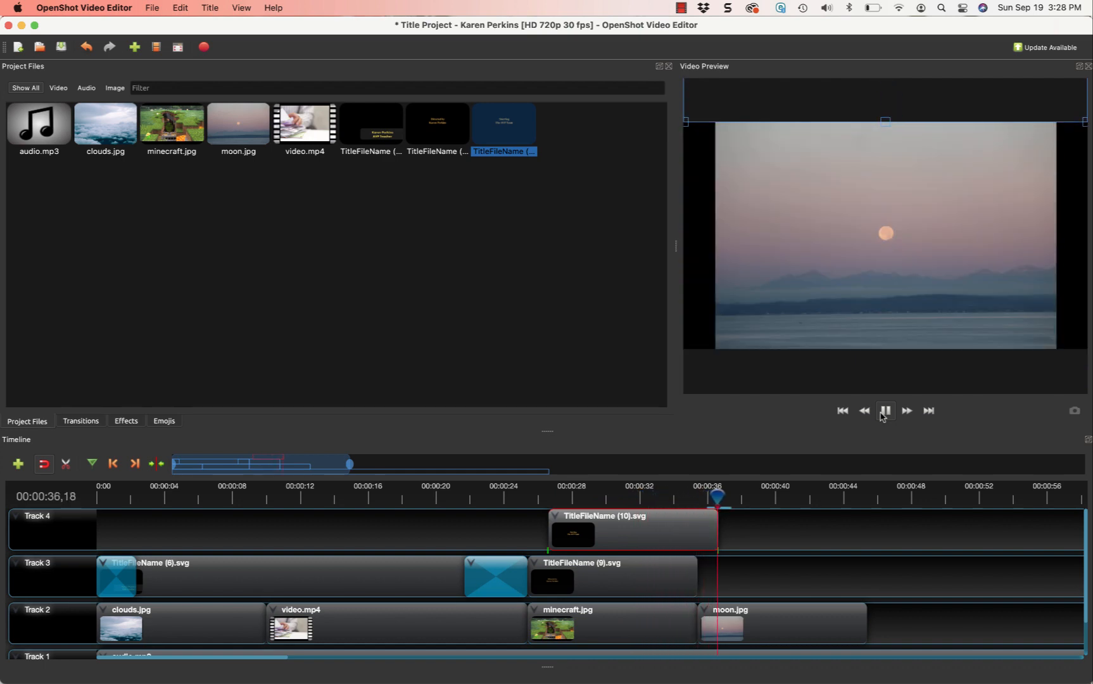
left_click(885, 412)
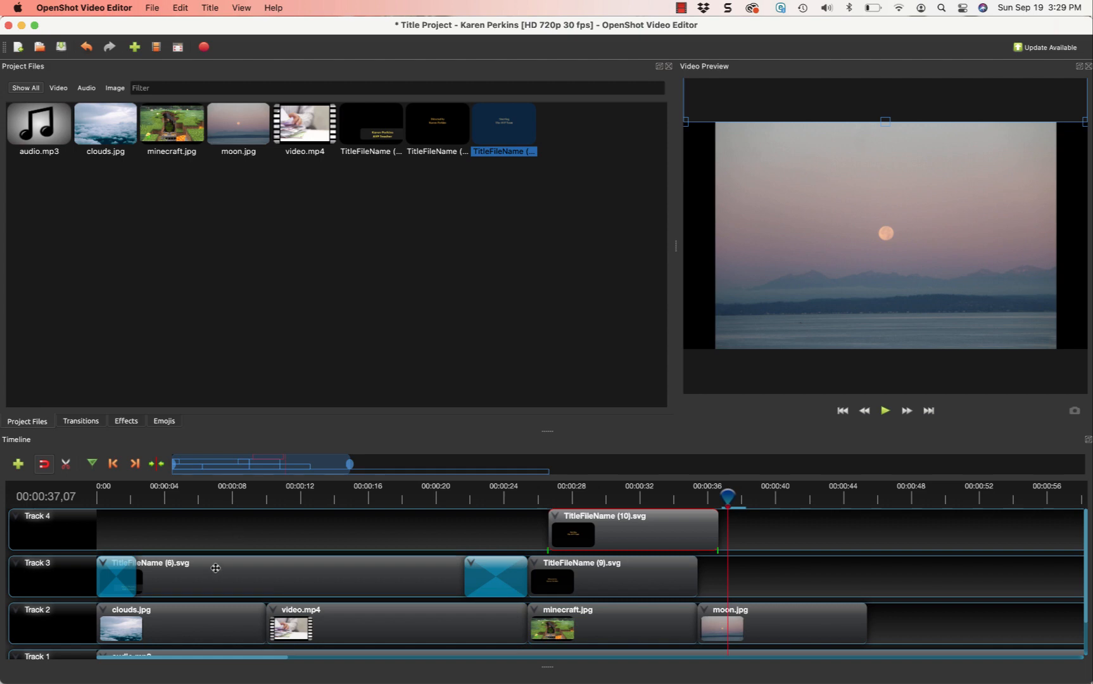
scroll(216, 568, "down", 2)
scroll(216, 571, "up", 1)
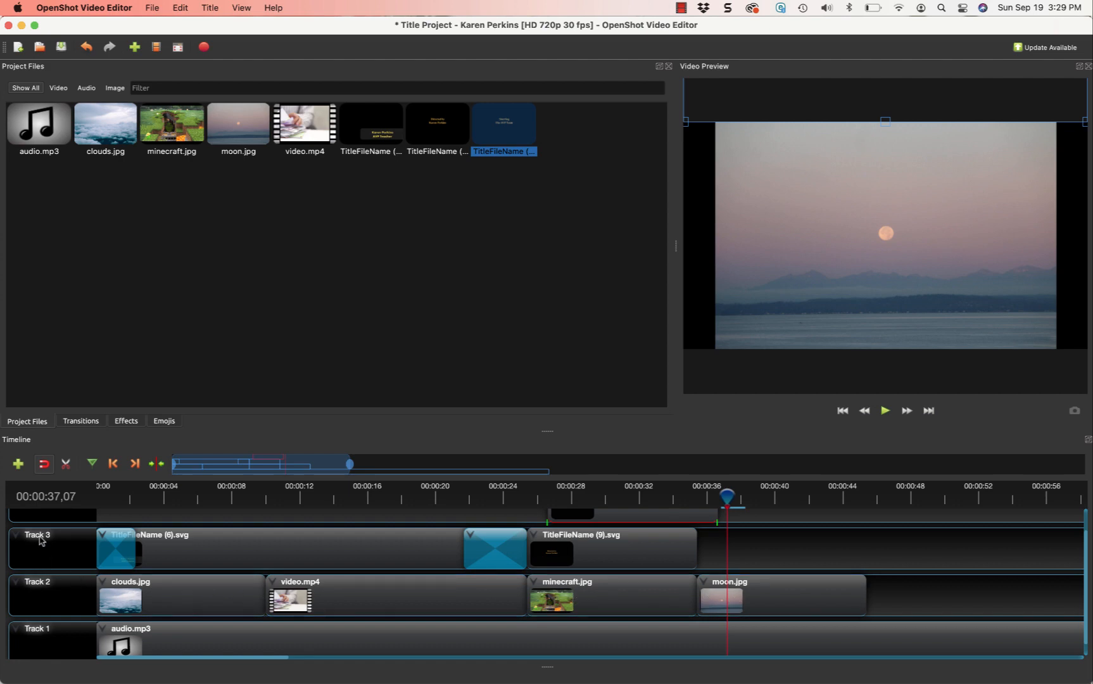
scroll(254, 583, "up", 2)
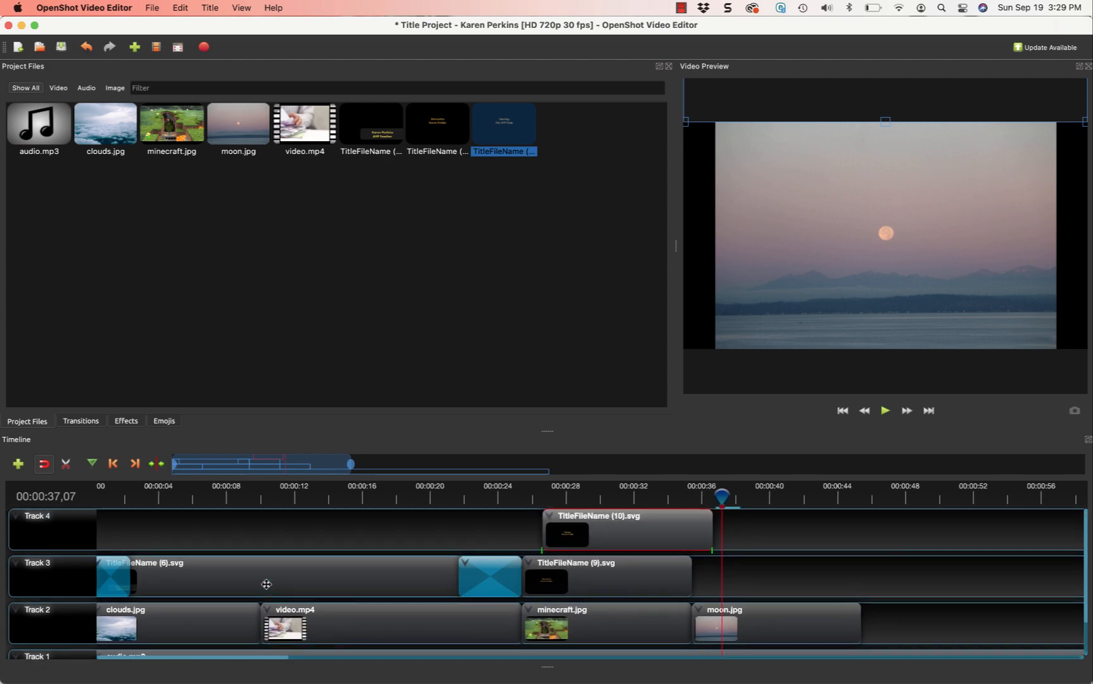